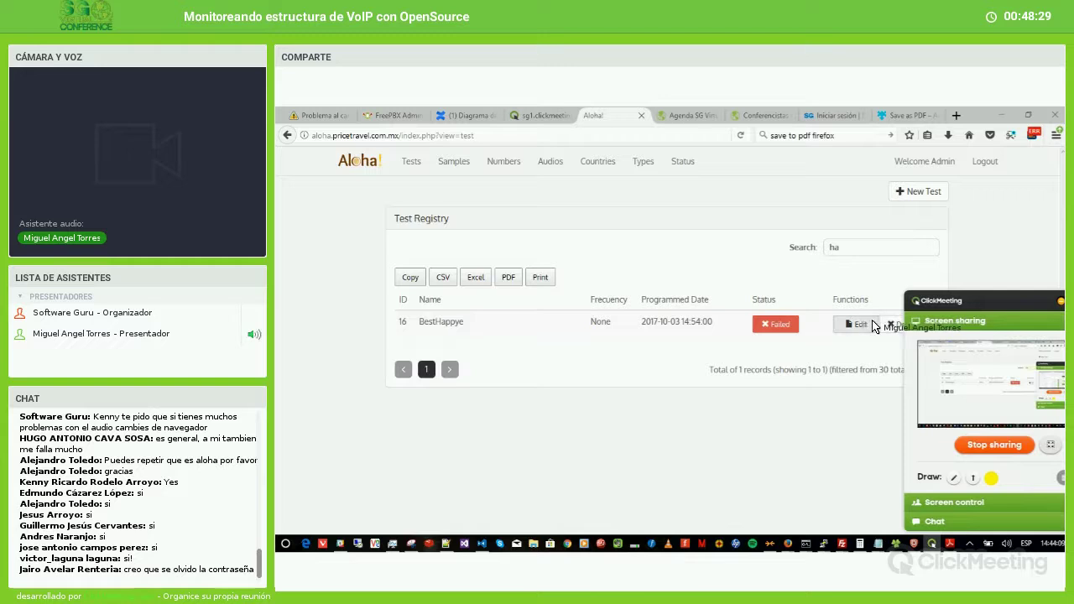
Step: Open the BestHappye test for editing and bring up its number choices
{"action": "left_click", "coordinate": [859, 324]}
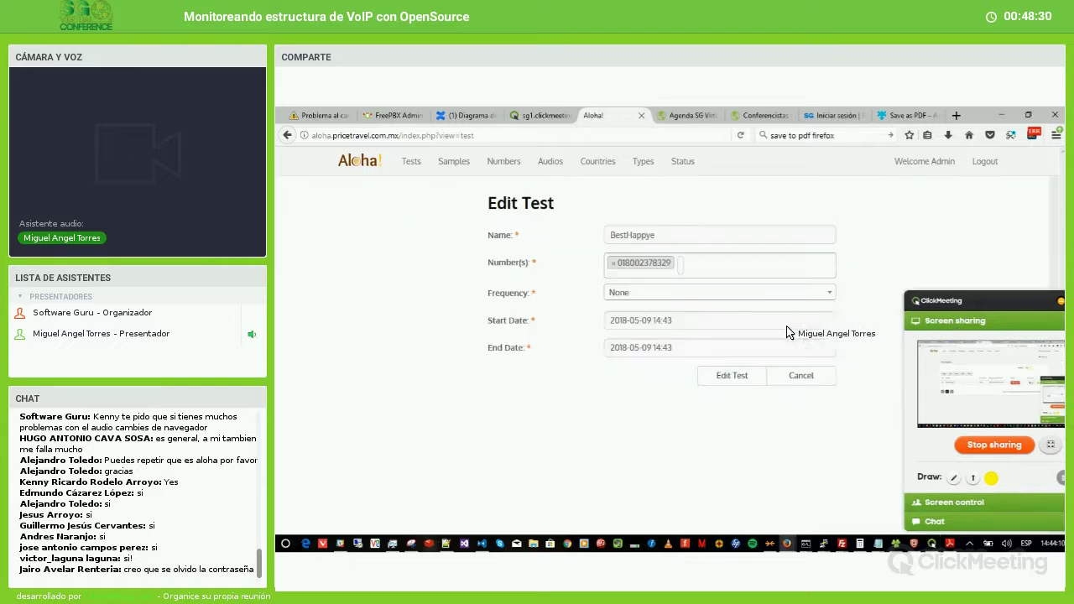
{"action": "left_click", "coordinate": [675, 266]}
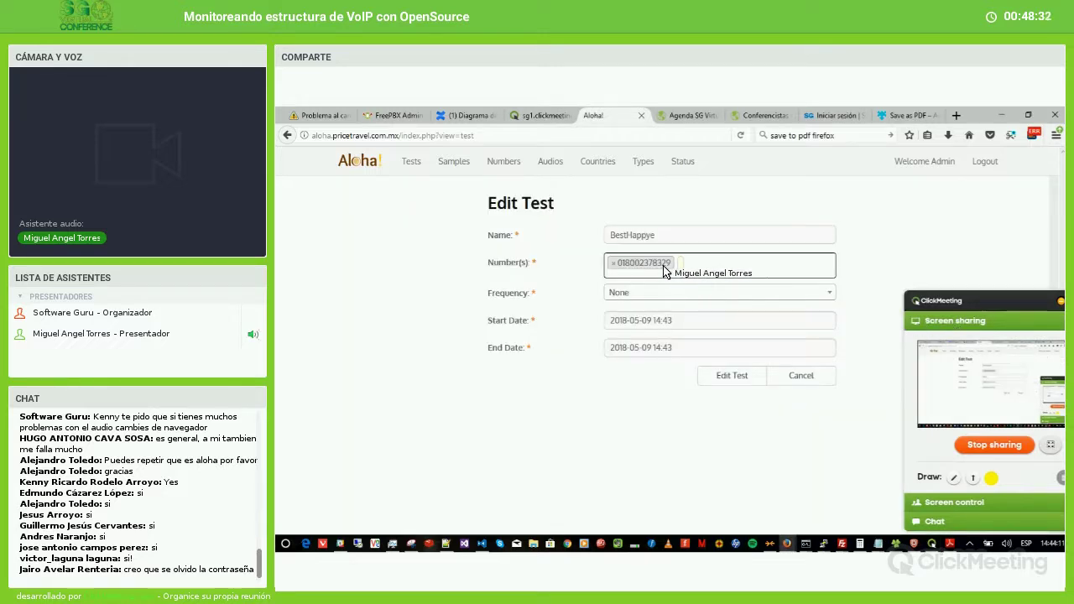
Step: Search the web for "aguakan cancun" in a new browser tab and open the AGUAKAN website
{"action": "left_click", "coordinate": [956, 115]}
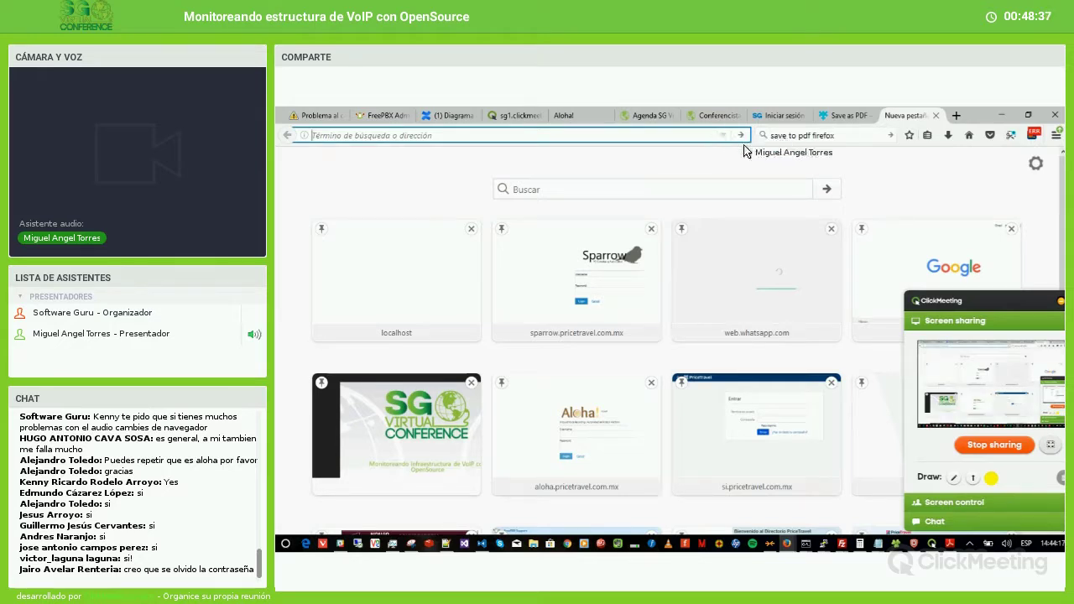
{"action": "left_click", "coordinate": [836, 137]}
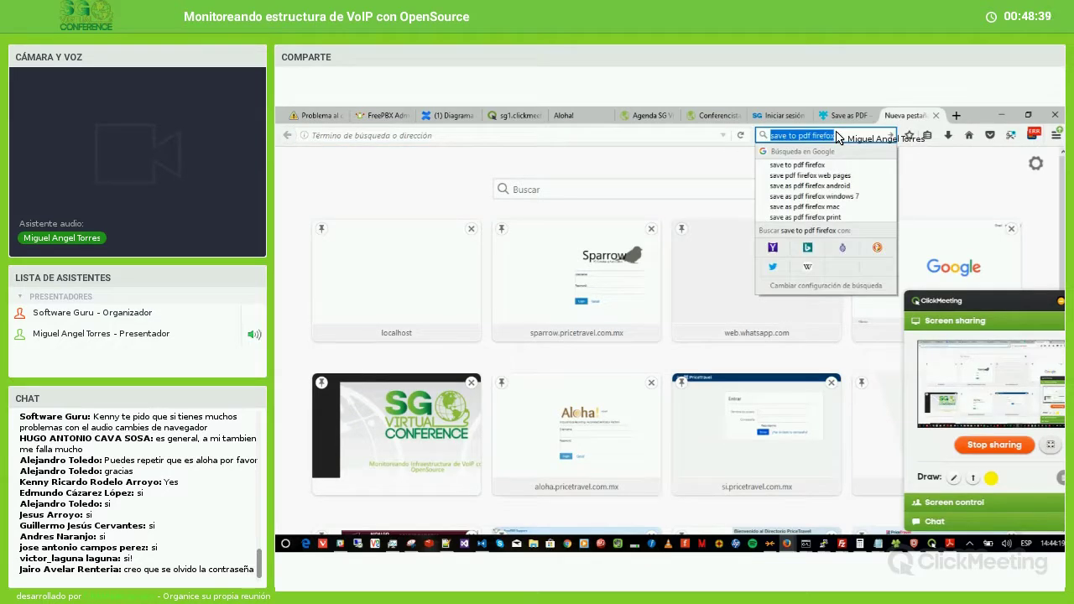
{"action": "type", "text": "aguakan"}
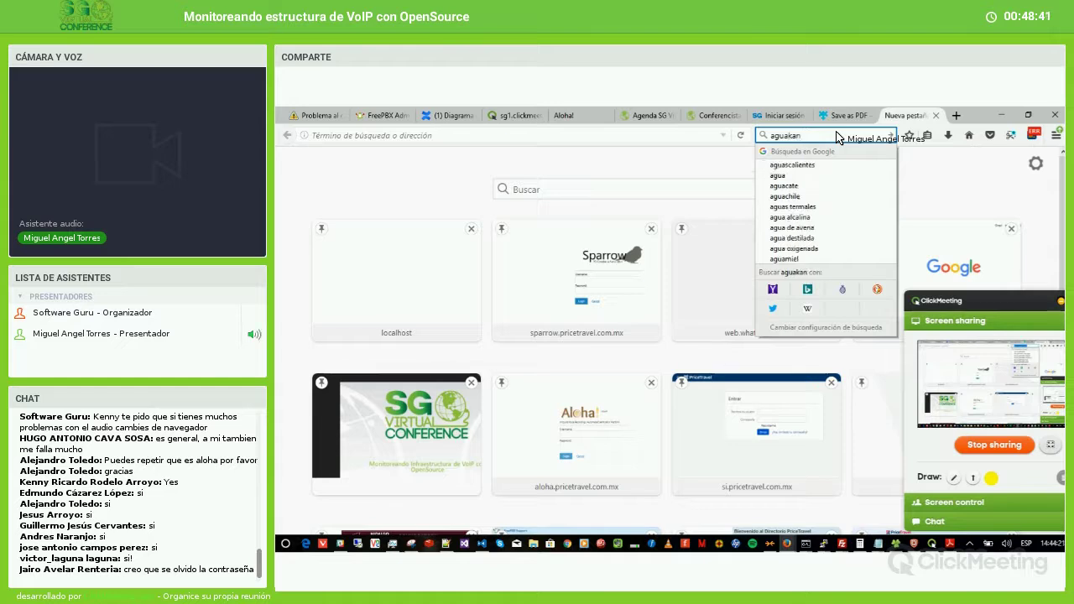
{"action": "type", "text": " cancun"}
{"action": "key", "text": "Return"}
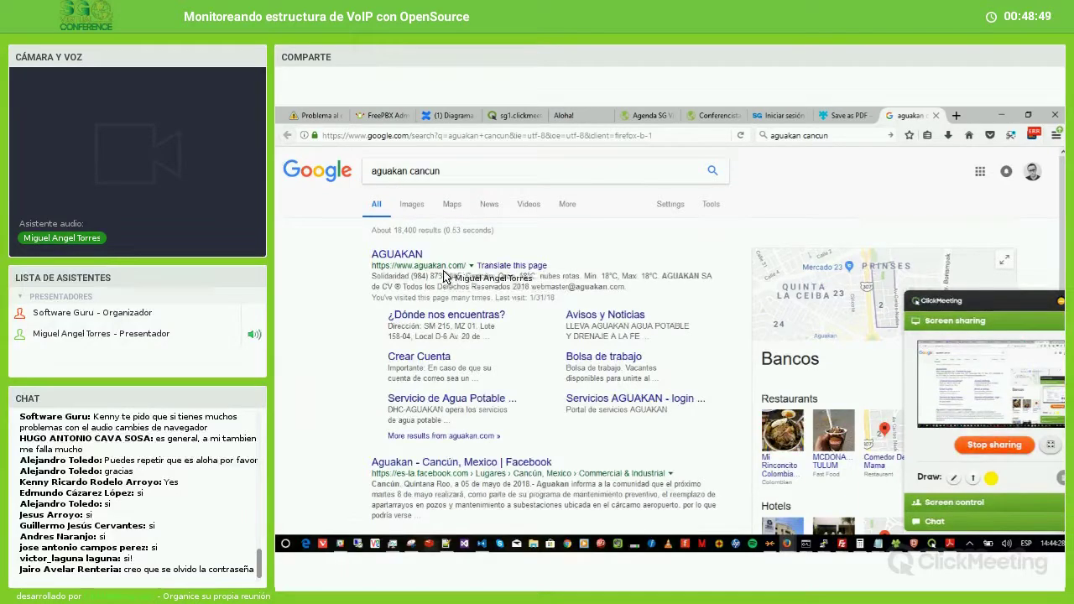
{"action": "left_click", "coordinate": [411, 260]}
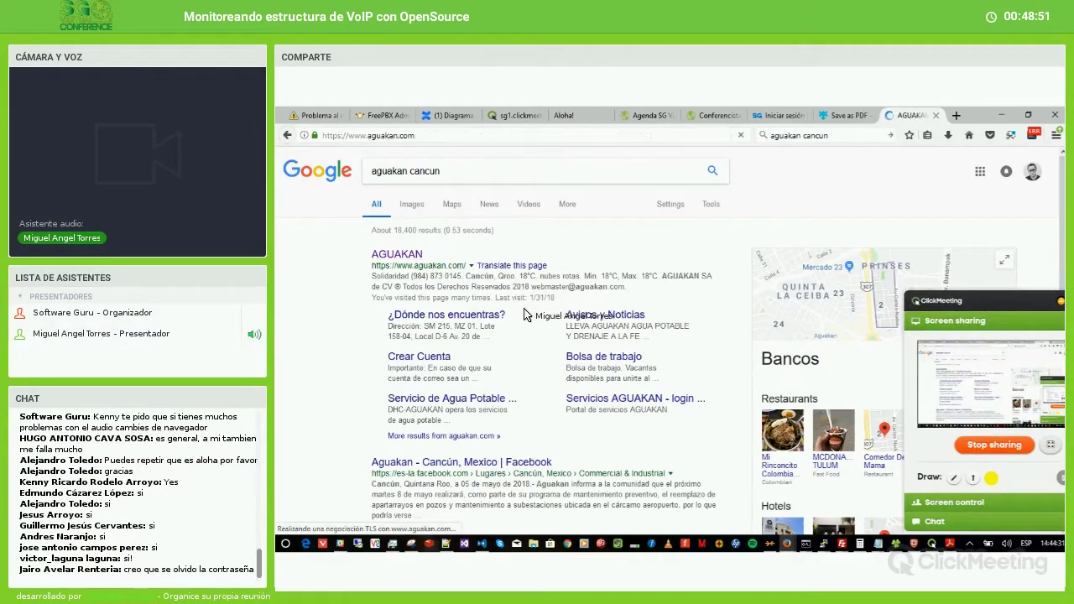
Step: Copy the Benito Juarez - Isla Mujeres phone number from the site footer into Notepad, strip the area code and cut the shortened number
{"action": "scroll", "coordinate": [528, 314], "scroll_direction": "down", "scroll_amount": 5}
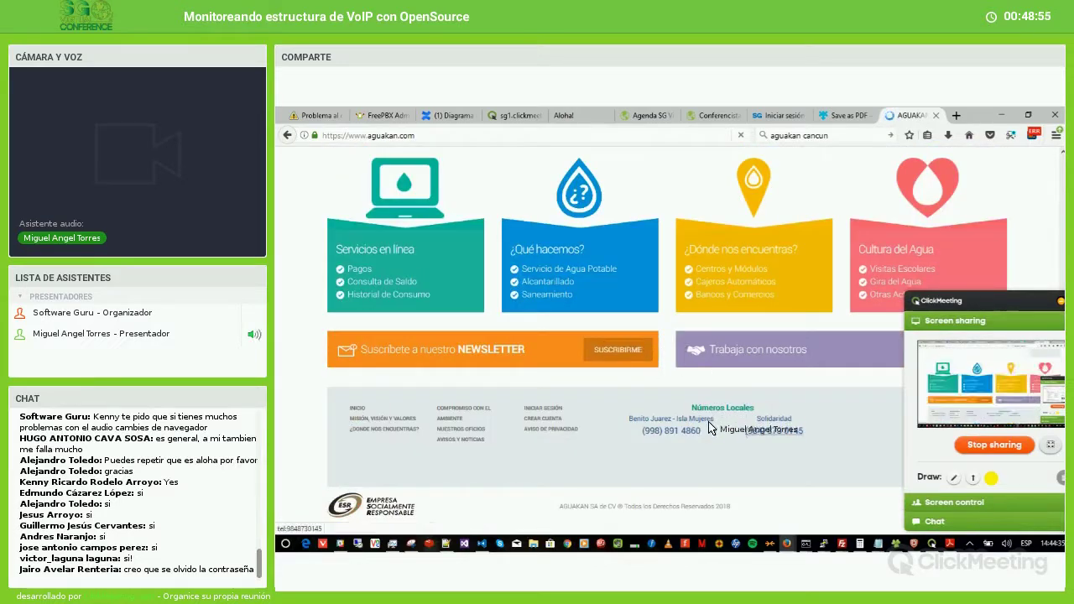
{"action": "left_click_drag", "start_coordinate": [708, 431], "coordinate": [646, 434]}
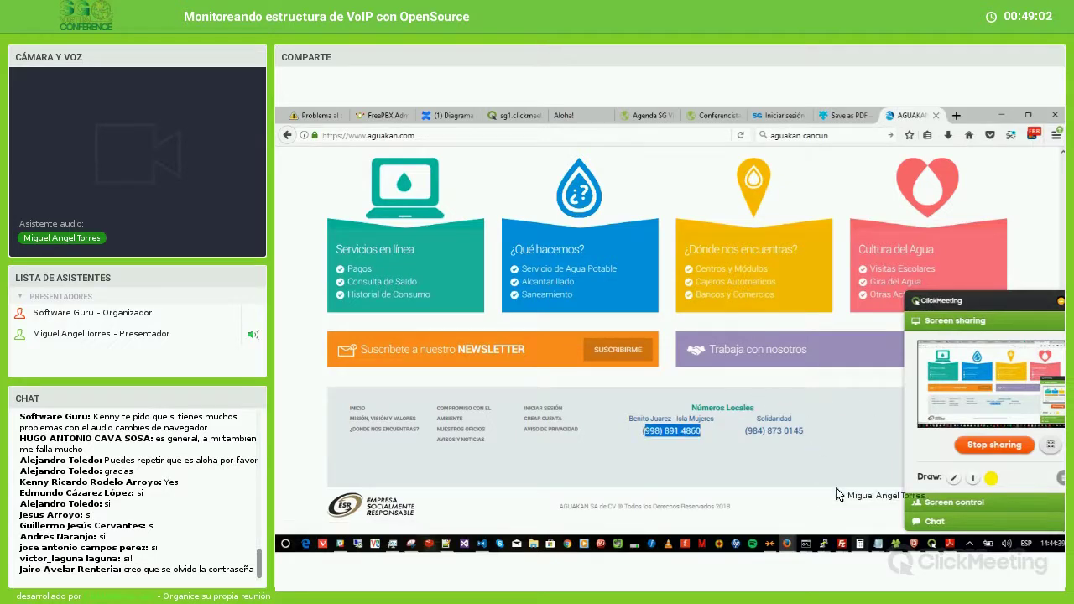
{"action": "left_click", "coordinate": [859, 544]}
{"action": "left_click", "coordinate": [878, 544]}
{"action": "key", "text": "Delete"}
{"action": "key", "text": "Delete"}
{"action": "key", "text": "Delete"}
{"action": "key", "text": "Delete"}
{"action": "key", "text": "Delete"}
{"action": "key", "text": "Delete"}
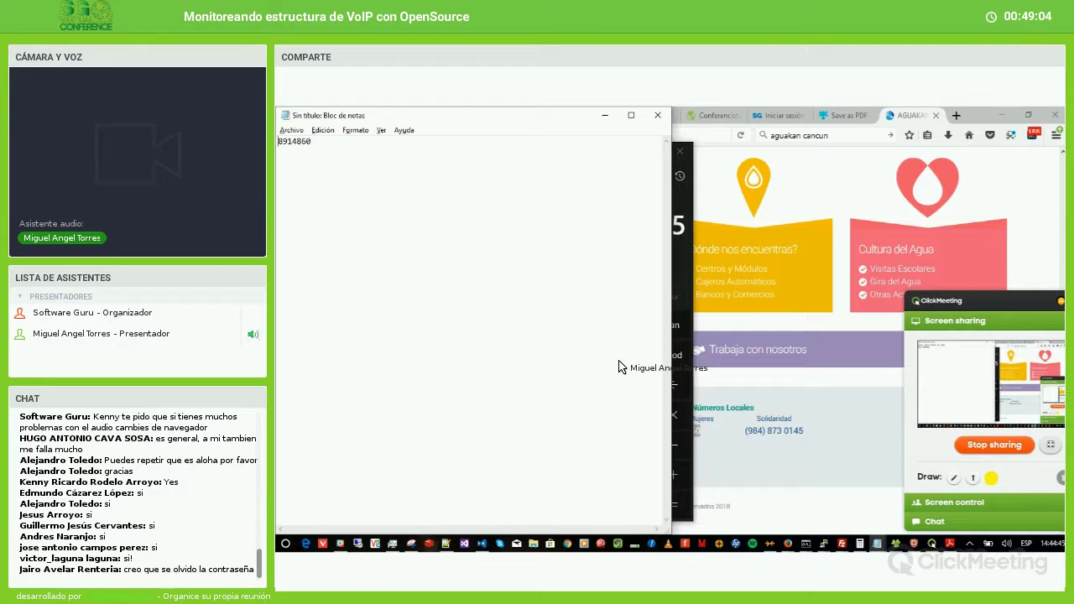
{"action": "key", "text": "ctrl+a"}
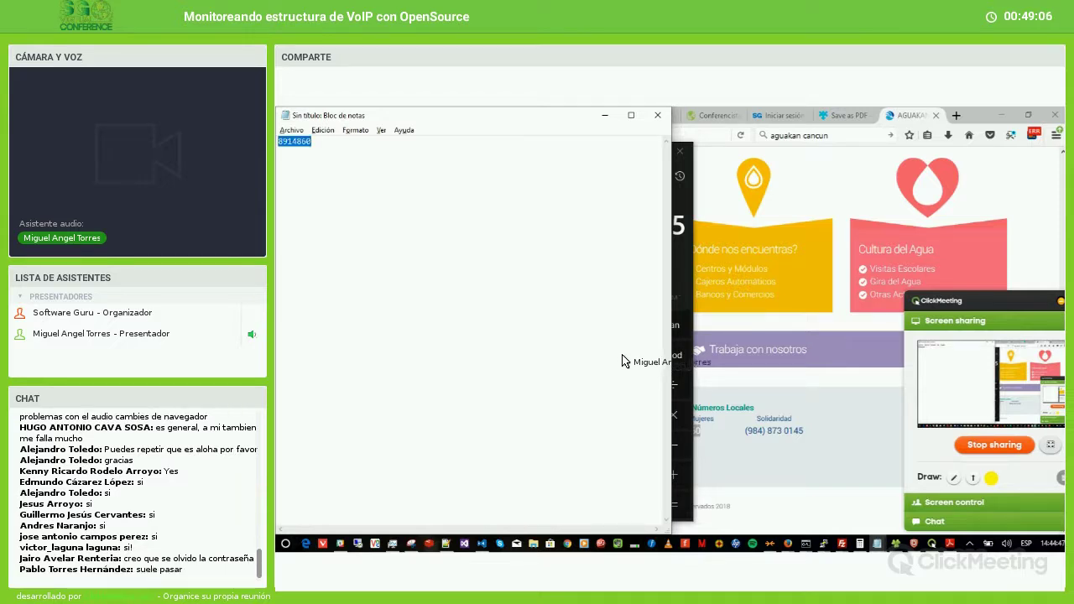
{"action": "key", "text": "ctrl+x"}
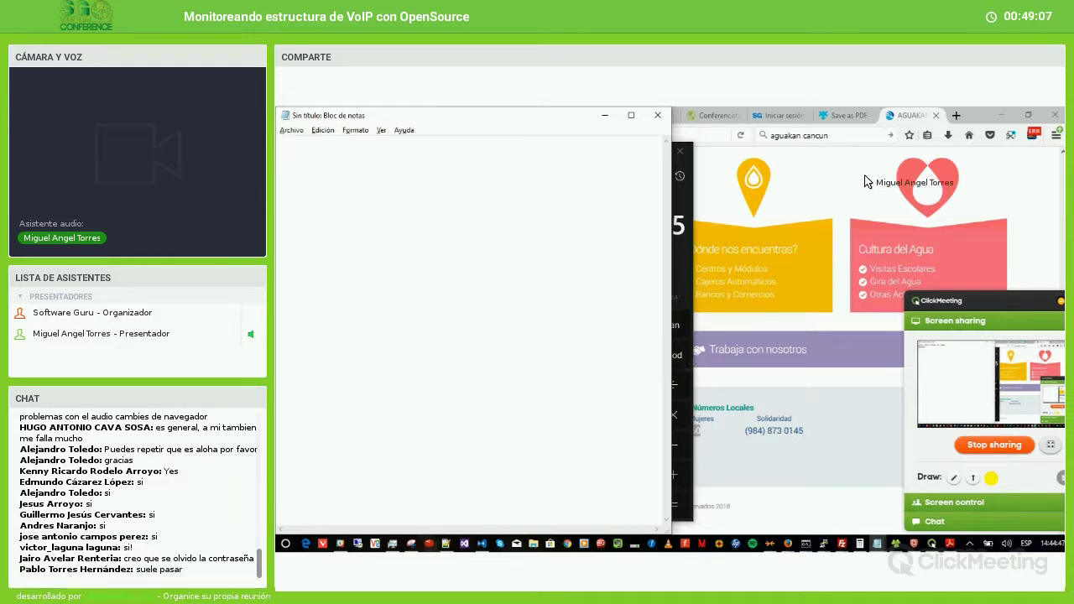
Step: Return to Aloha's test registry and start a new test named Aguakan
{"action": "left_click", "coordinate": [699, 118]}
{"action": "left_click", "coordinate": [588, 115]}
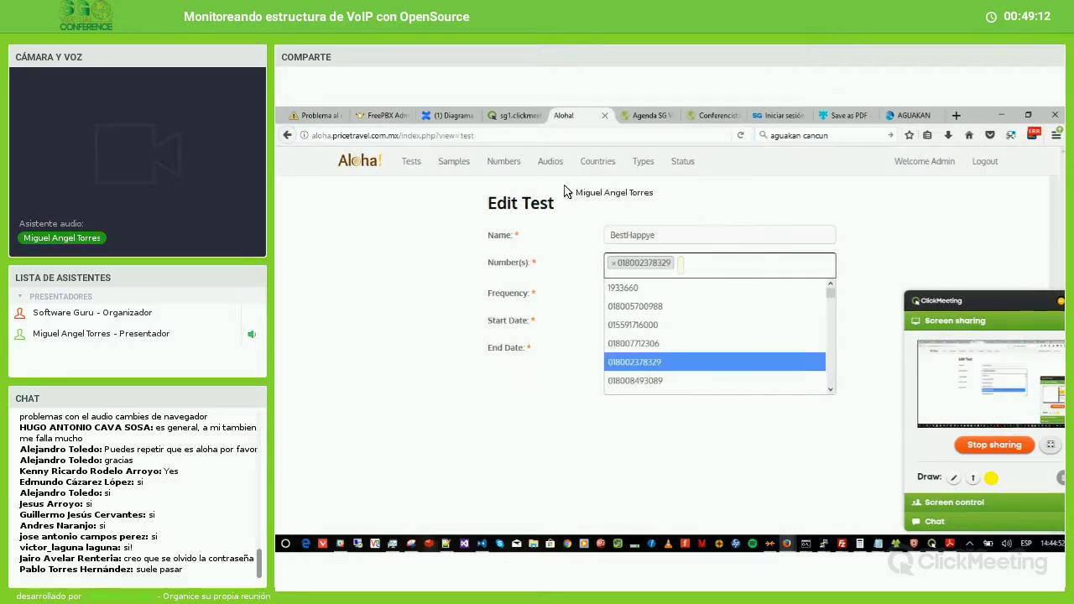
{"action": "left_click", "coordinate": [516, 192]}
{"action": "left_click", "coordinate": [416, 166]}
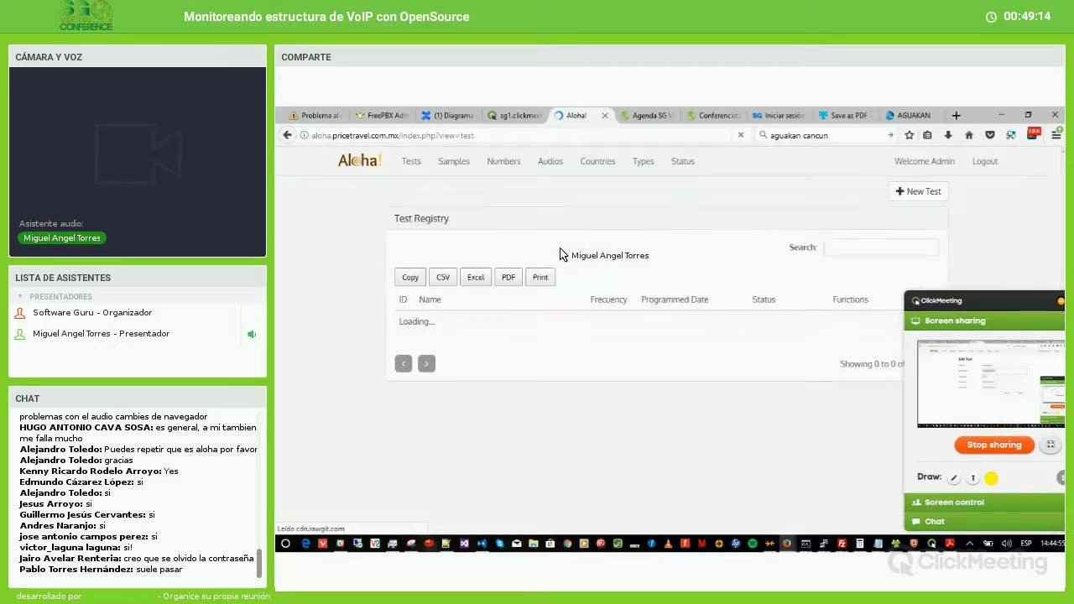
{"action": "left_click", "coordinate": [904, 191]}
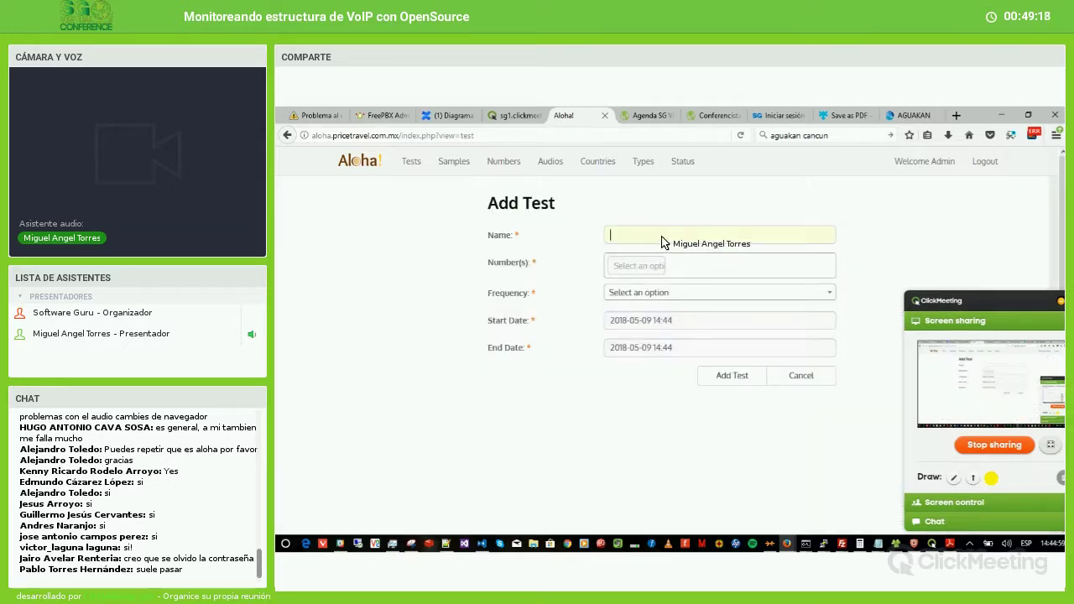
{"action": "type", "text": "Aguaka"}
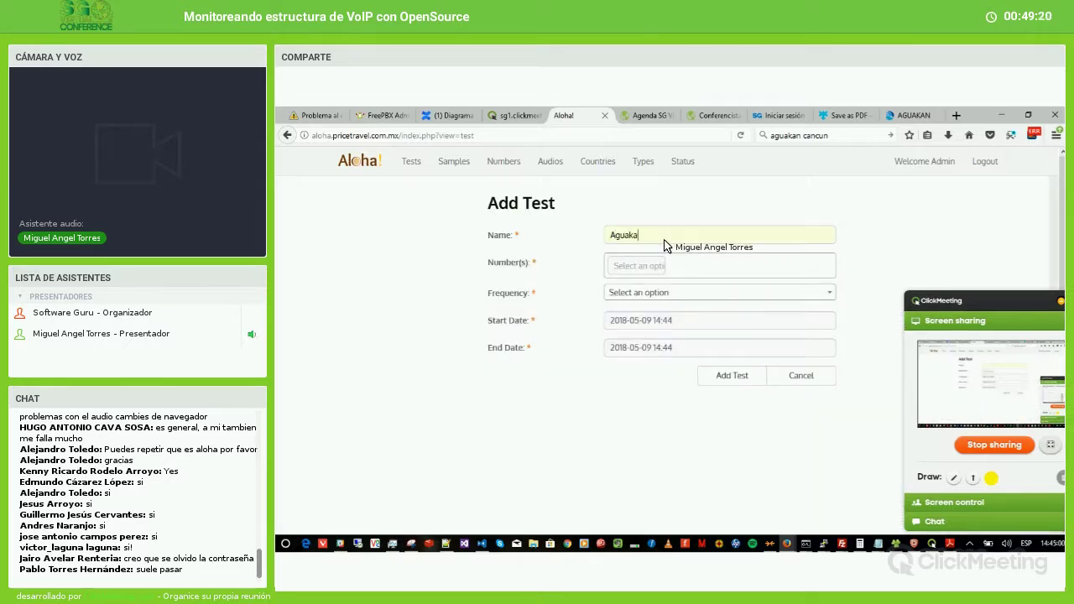
{"action": "type", "text": "n"}
Step: Paste the copied AGUAKAN phone number back into the empty Notepad document for reference
{"action": "left_click", "coordinate": [646, 262]}
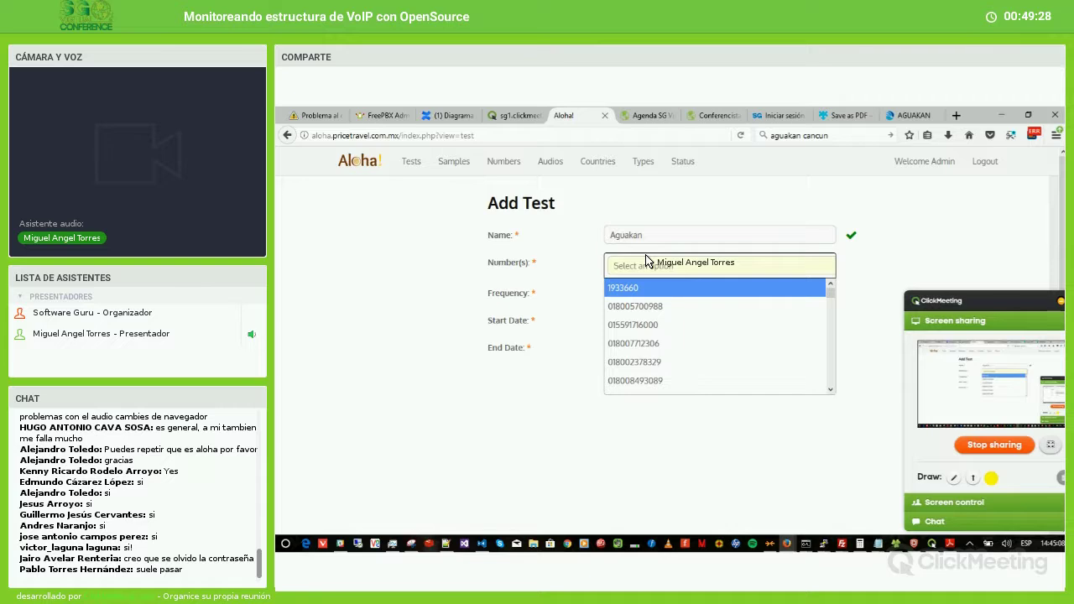
{"action": "key", "text": "alt+Tab"}
{"action": "key", "text": "ctrl+v"}
{"action": "key", "text": "ctrl+a"}
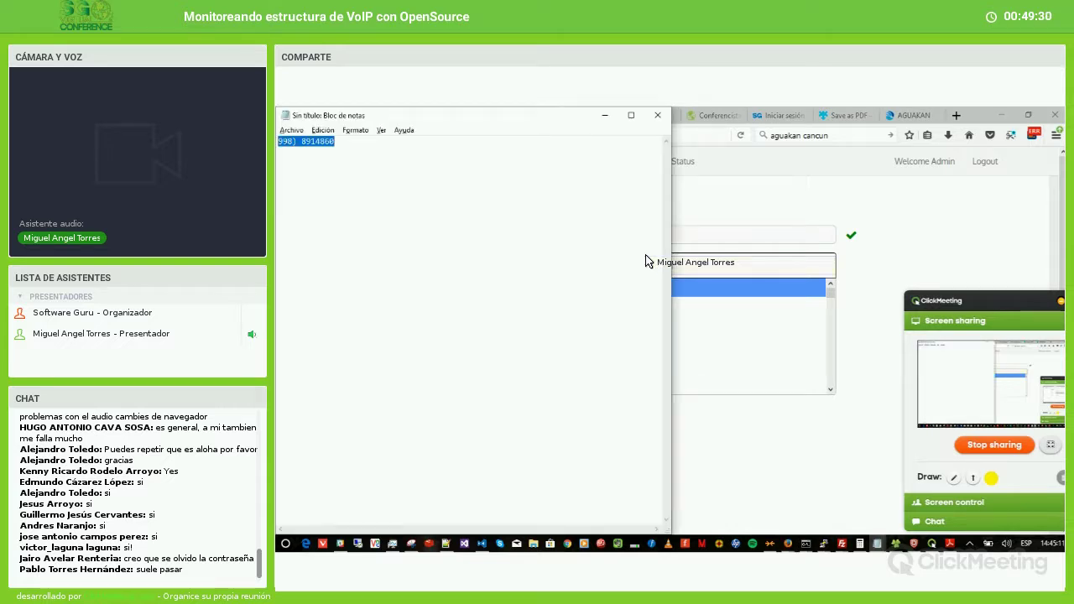
Step: Filter the new test's number choices by AGUAKAN's leading digits, checking them against Notepad, and add the matching phone number
{"action": "left_click", "coordinate": [713, 267]}
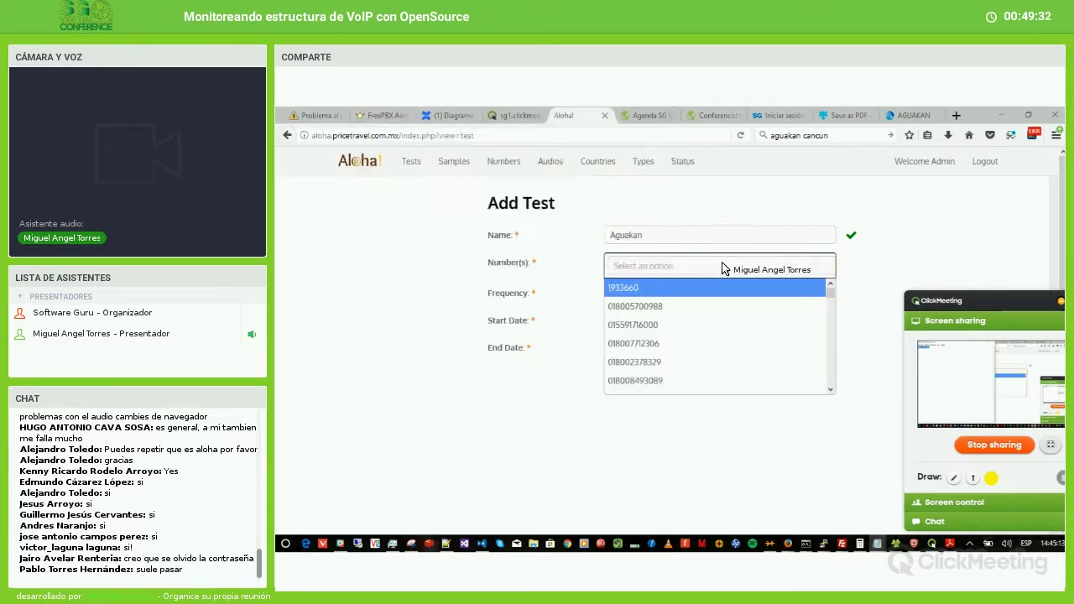
{"action": "type", "text": "89"}
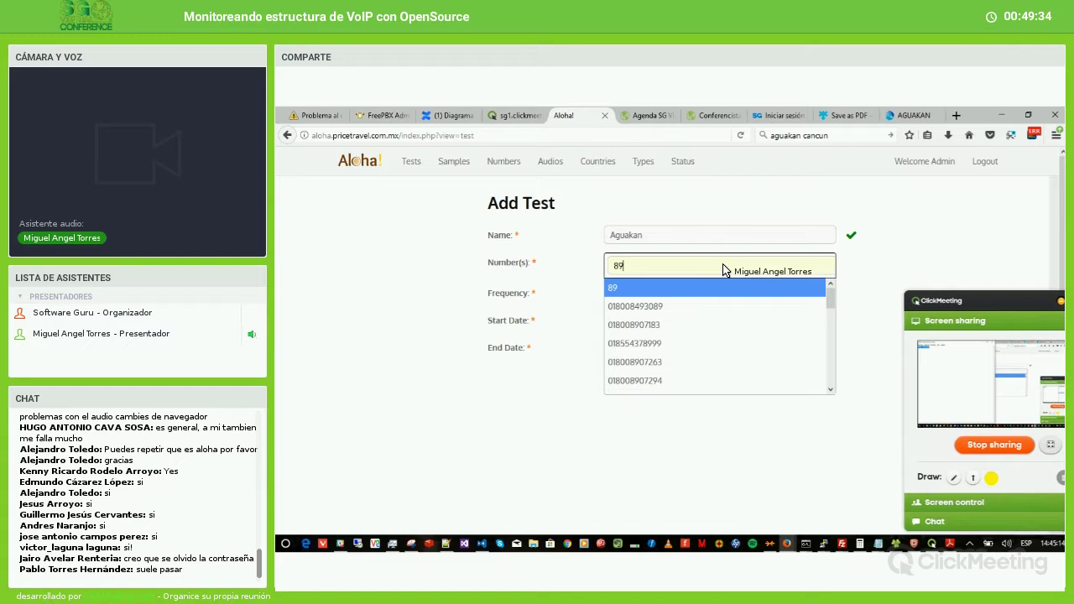
{"action": "key", "text": "alt+Tab"}
{"action": "left_click", "coordinate": [726, 271]}
{"action": "type", "text": "14"}
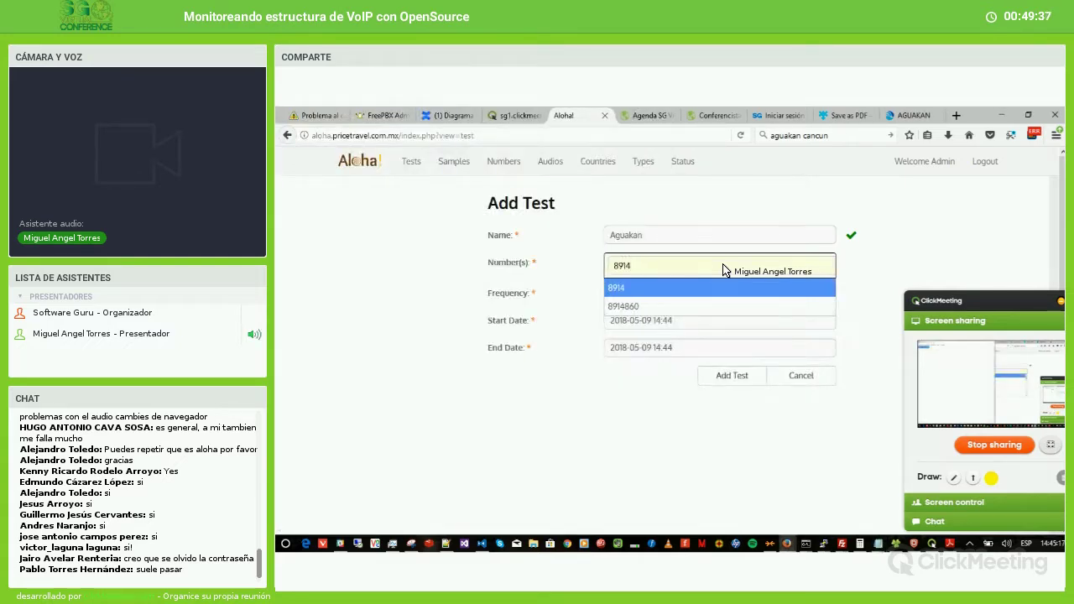
{"action": "key", "text": "alt+Tab"}
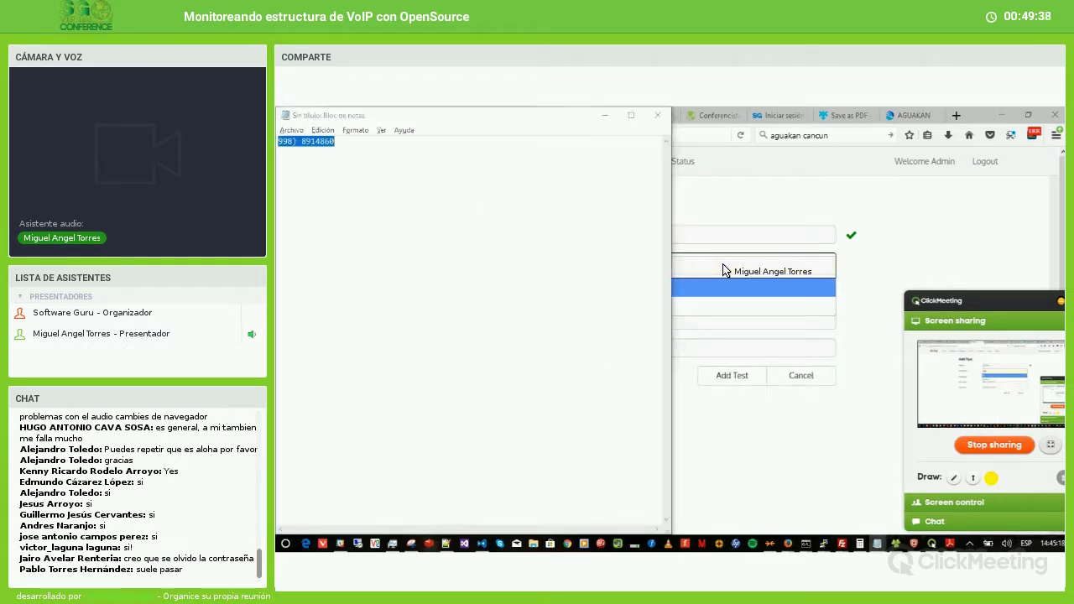
{"action": "left_click", "coordinate": [726, 271]}
{"action": "key", "text": "Down"}
{"action": "key", "text": "Return"}
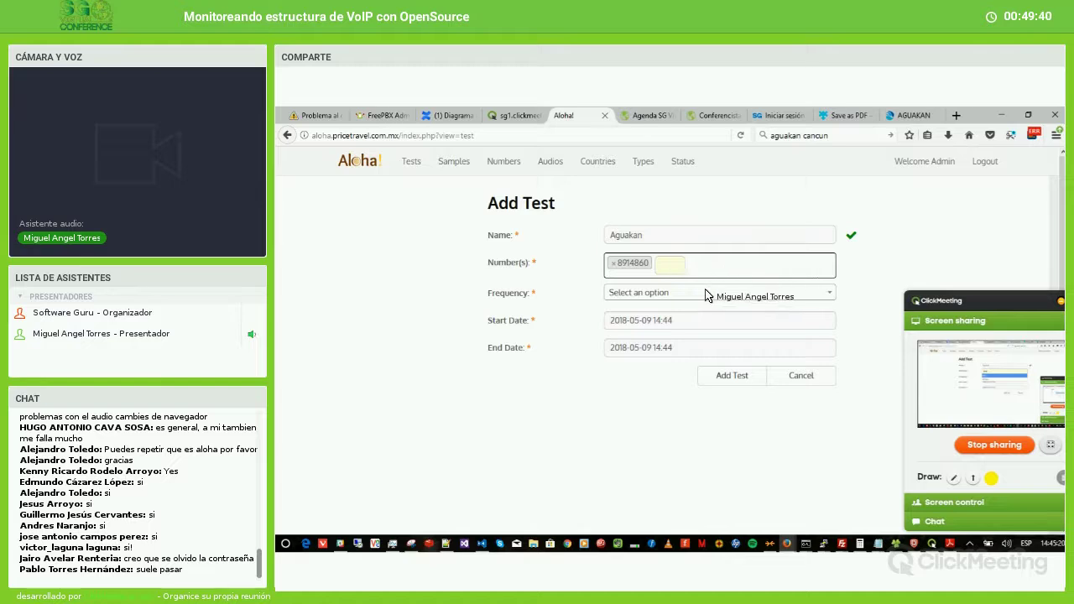
Step: Set the Aguakan test's frequency to None and submit the new test
{"action": "left_click", "coordinate": [701, 296]}
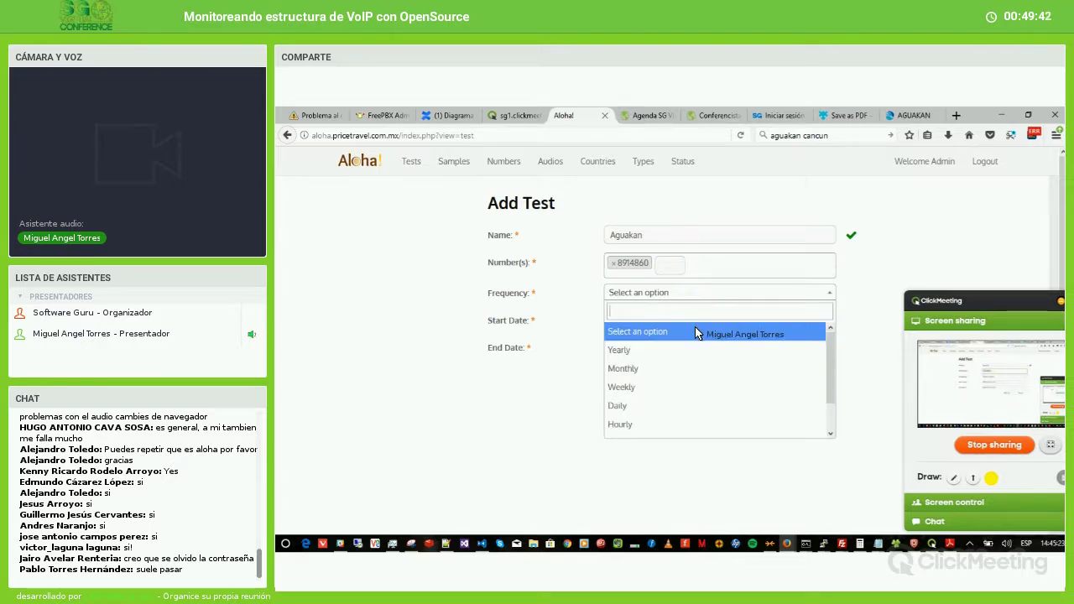
{"action": "left_click", "coordinate": [694, 332]}
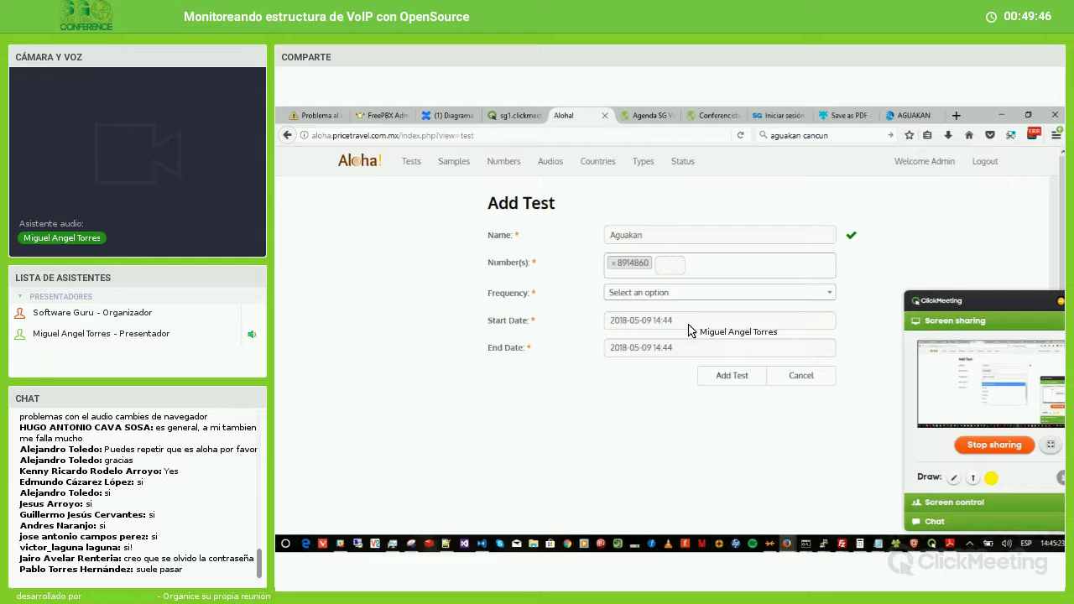
{"action": "key", "text": "Return"}
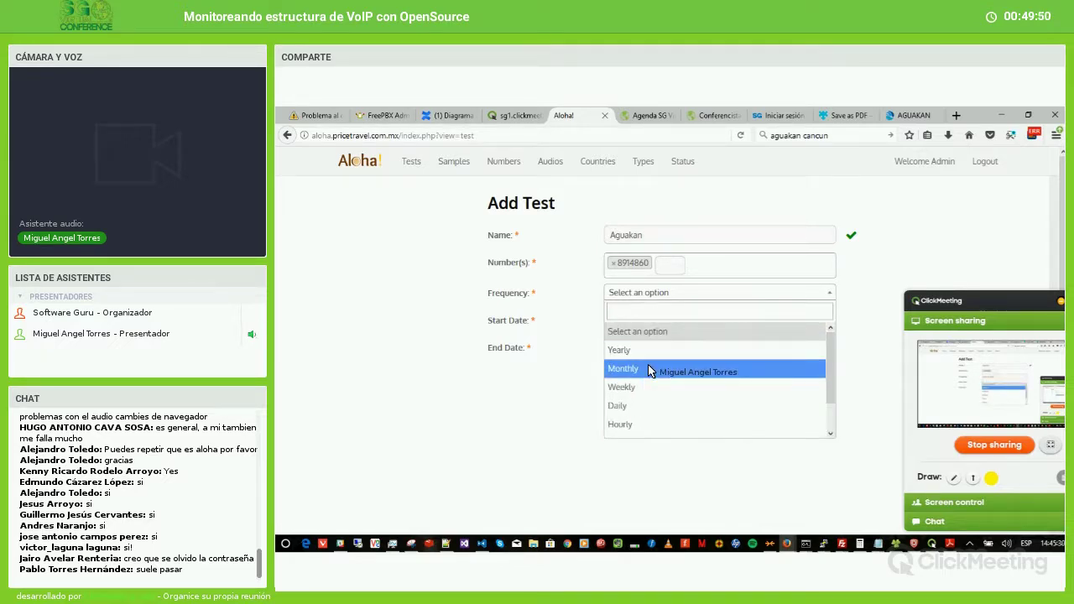
{"action": "scroll", "coordinate": [648, 365], "scroll_direction": "down", "scroll_amount": 2}
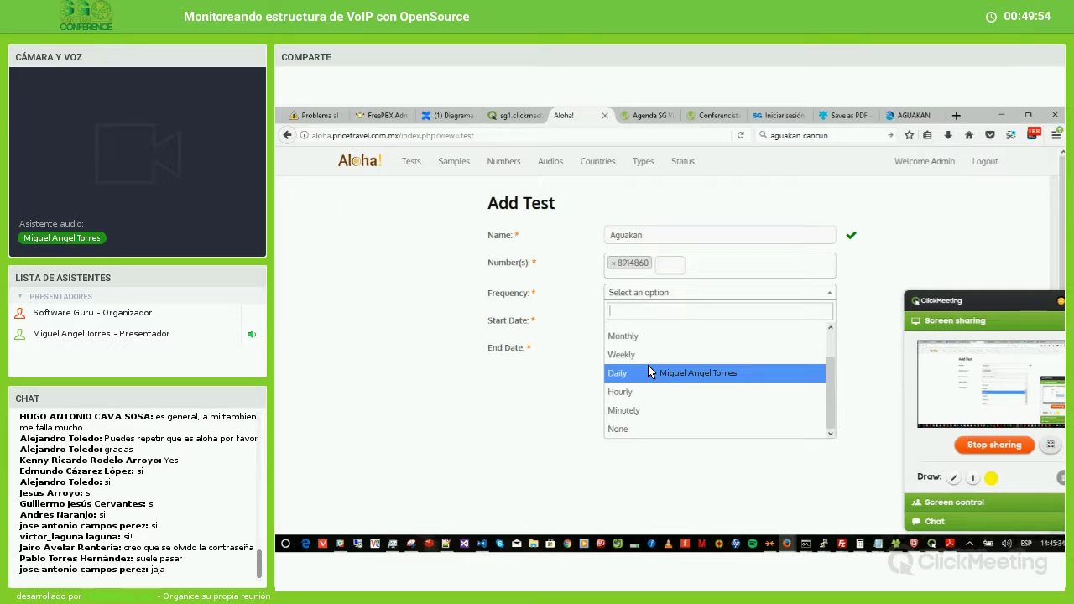
{"action": "left_click", "coordinate": [628, 430]}
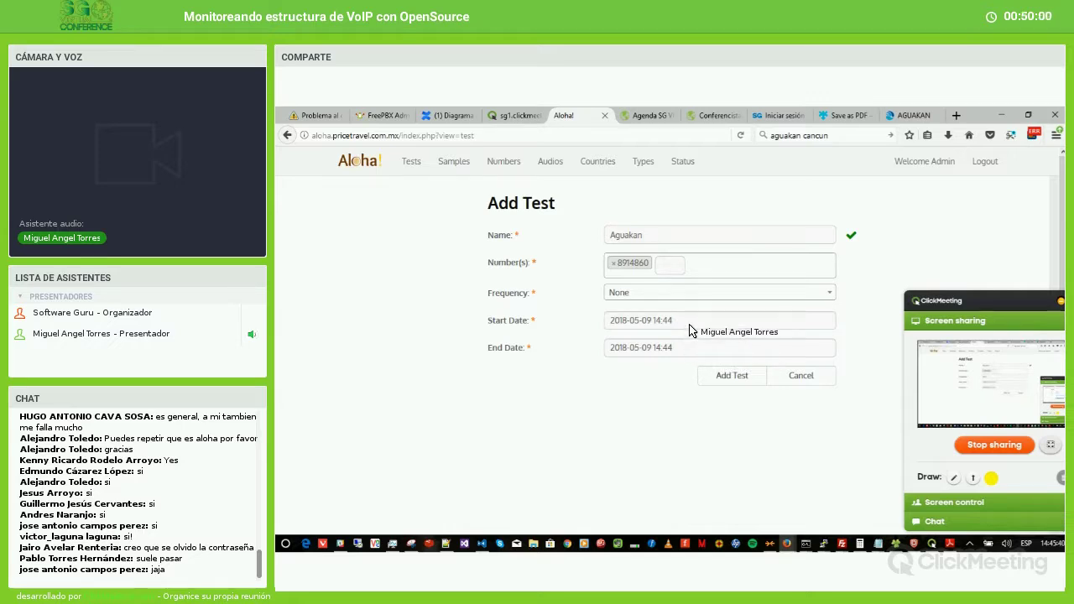
{"action": "left_click", "coordinate": [711, 380]}
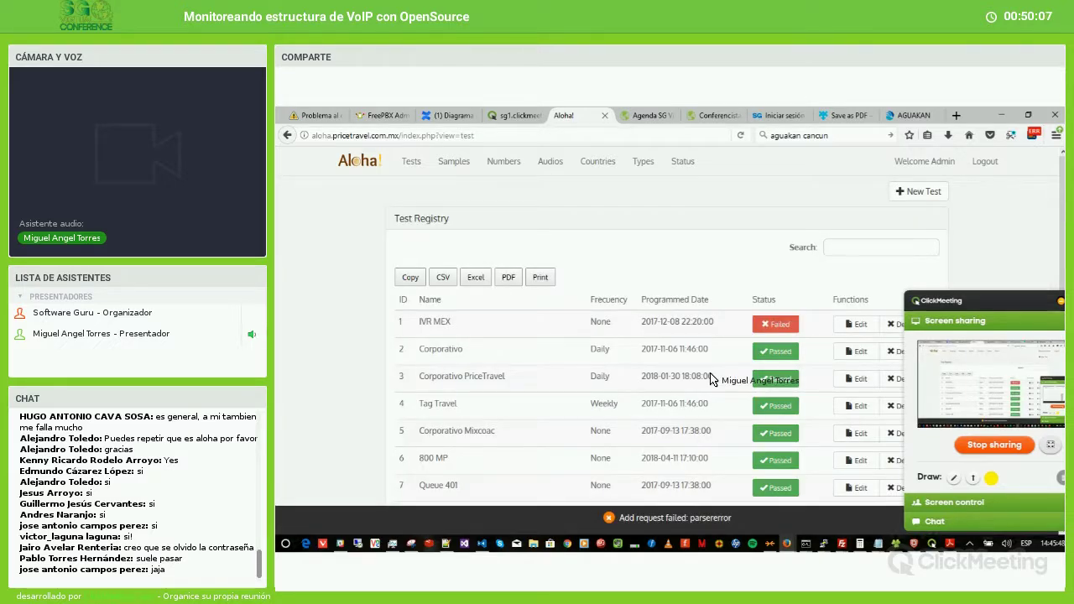
Step: Filter the test registry by "ag" to check the Aguakan test's status, and reload the full test list
{"action": "left_click", "coordinate": [875, 252]}
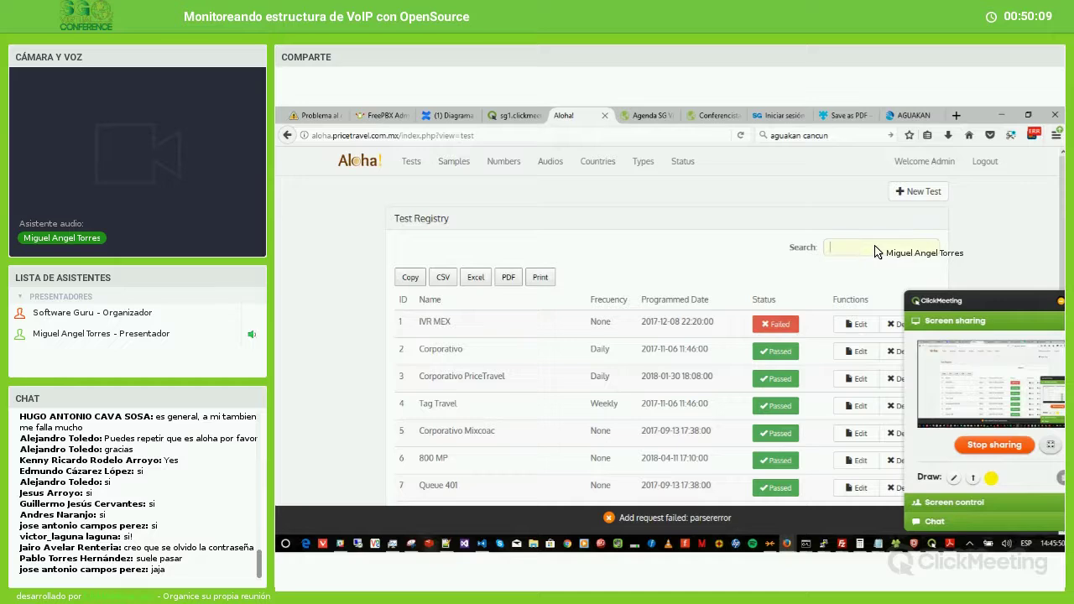
{"action": "type", "text": "ag"}
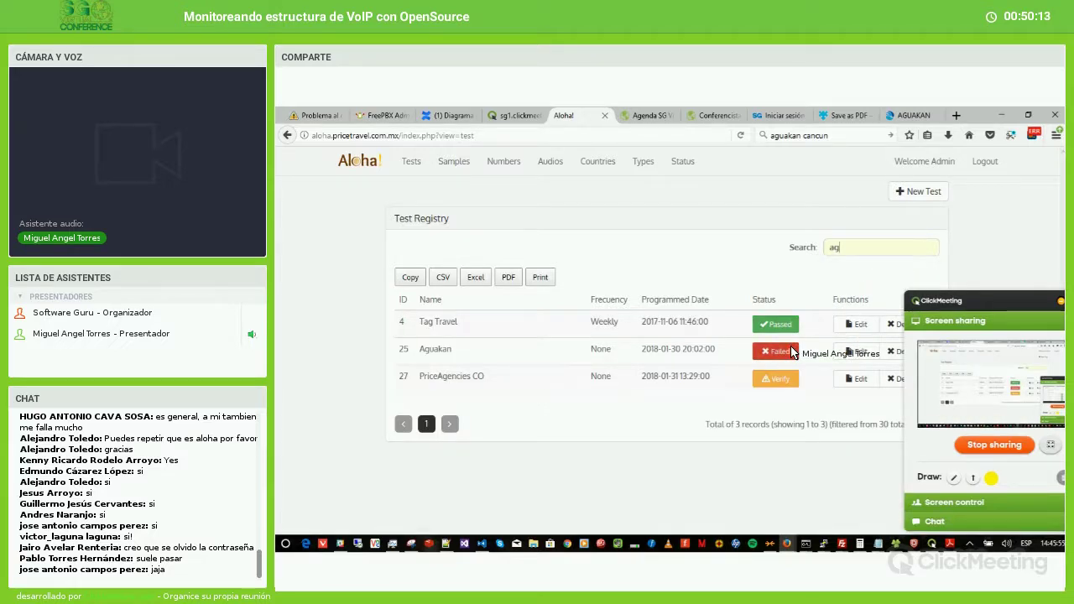
{"action": "left_click", "coordinate": [413, 162]}
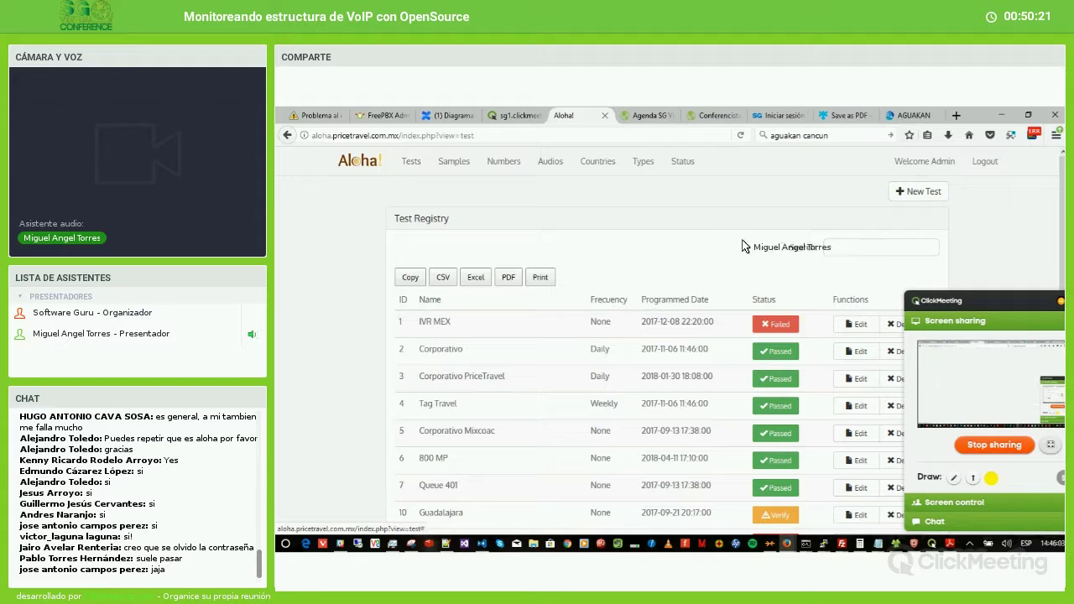
Step: Open the samples registry and play the tape recording of sample 3094, pausing it partway through
{"action": "left_click", "coordinate": [475, 167]}
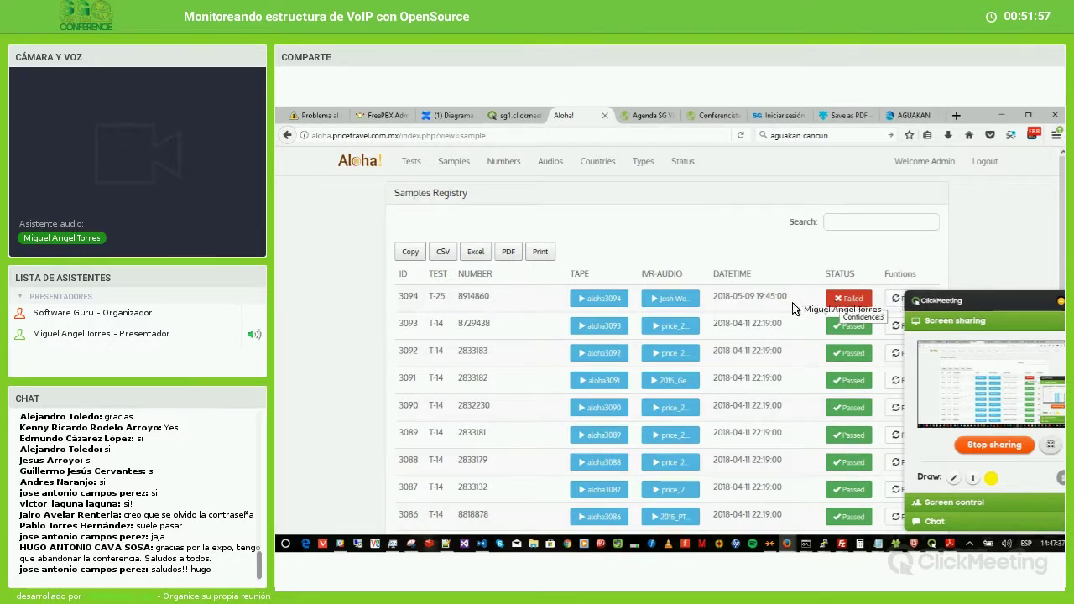
{"action": "left_click", "coordinate": [621, 298]}
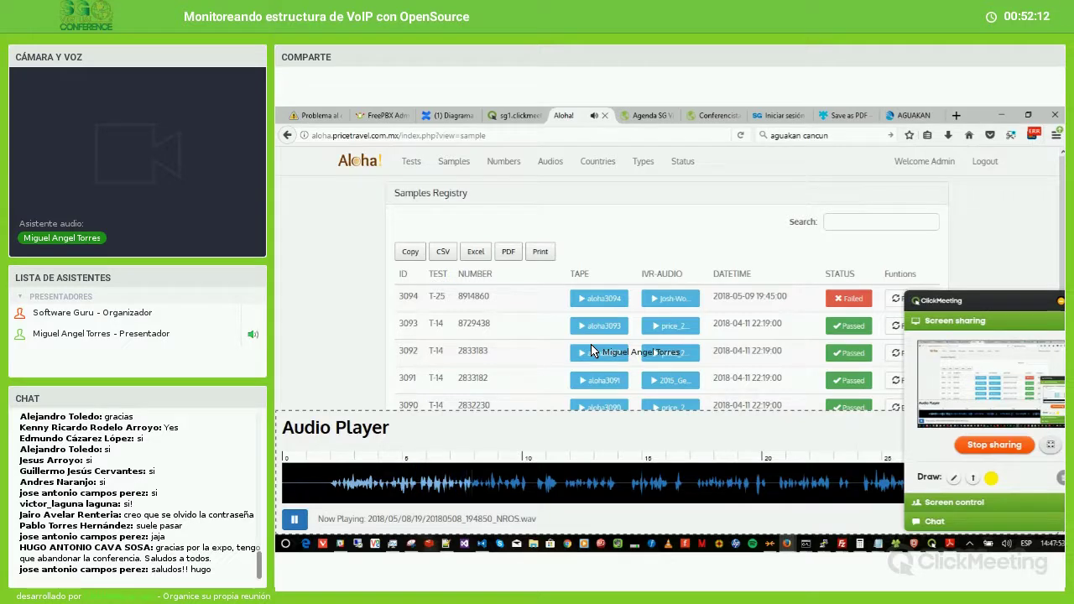
{"action": "left_click", "coordinate": [298, 520]}
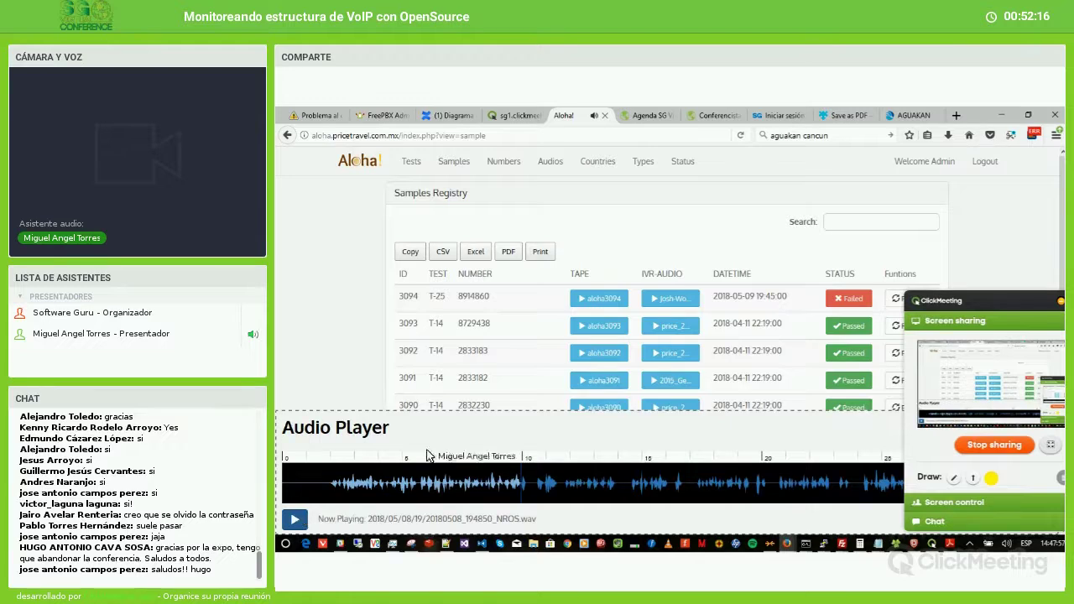
Step: Play the reference IVR audio of sample 3094 for comparison with its tape
{"action": "left_click", "coordinate": [683, 308]}
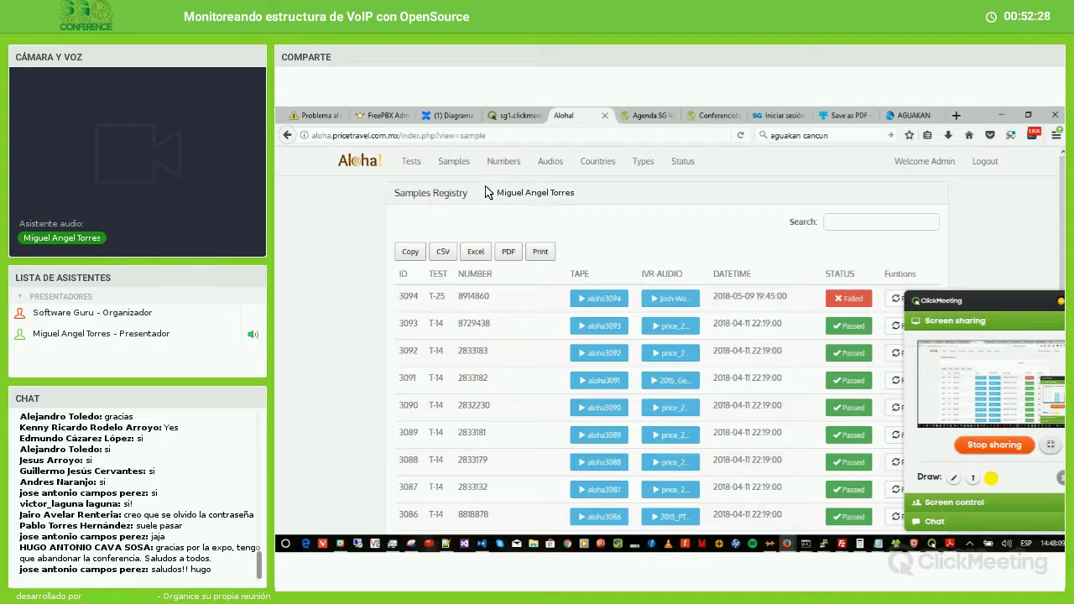
Step: Start a new test from the test registry and name it "Coroporativo - SG"
{"action": "left_click", "coordinate": [411, 162]}
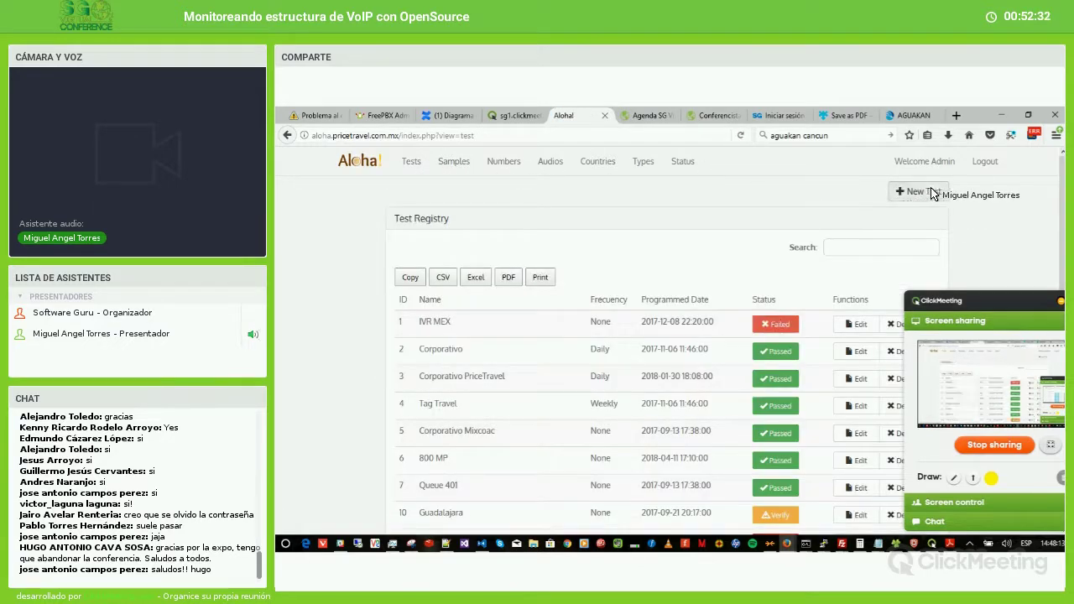
{"action": "left_click", "coordinate": [927, 192]}
{"action": "left_click", "coordinate": [769, 235]}
{"action": "type", "text": "Corop"}
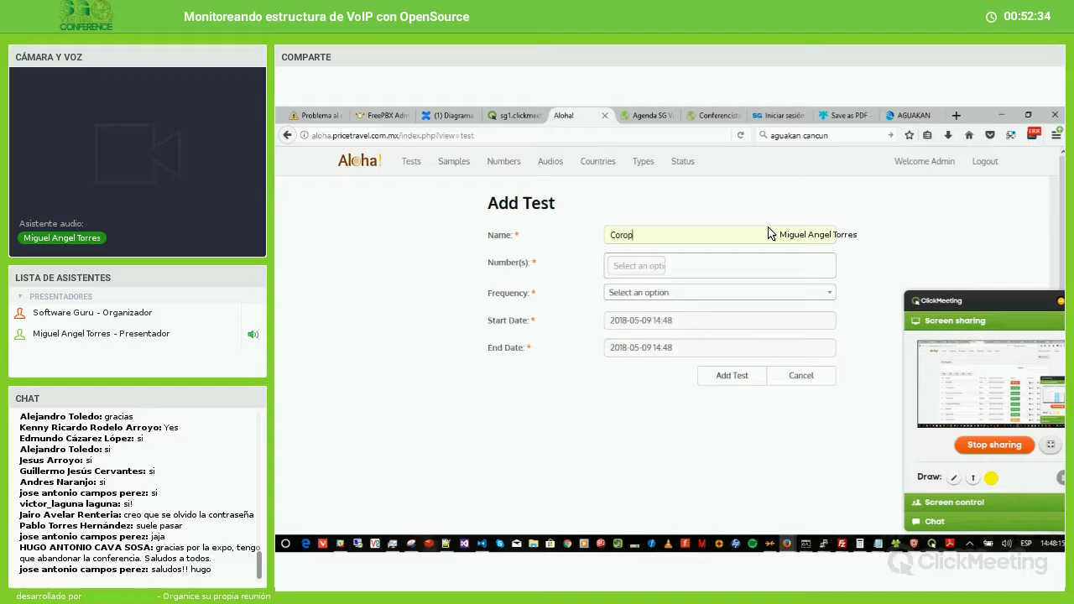
{"action": "type", "text": "orativo"}
{"action": "key", "text": "Tab"}
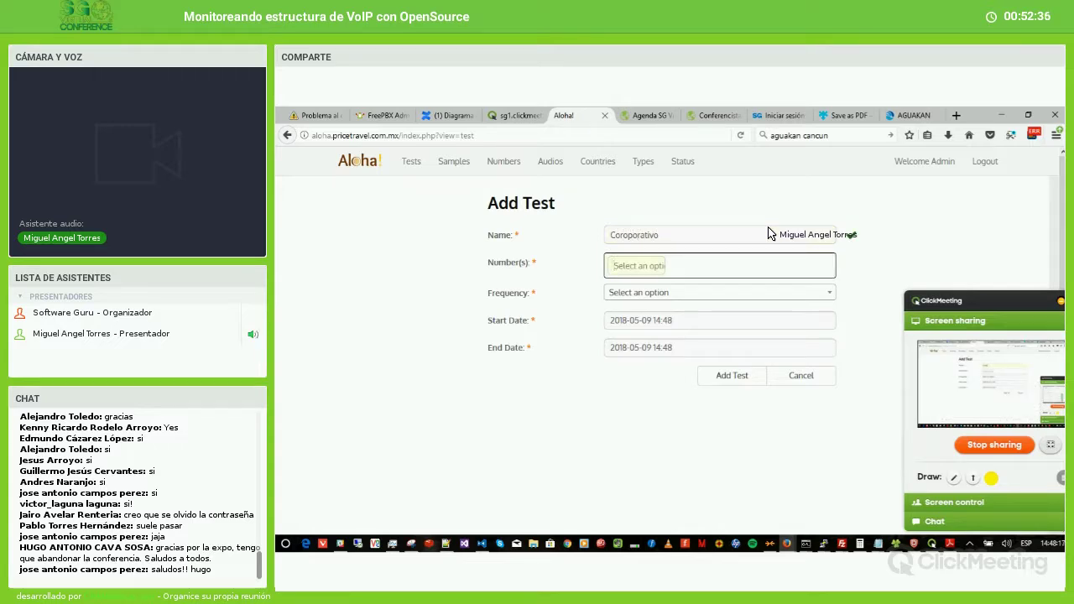
{"action": "type", "text": "193"}
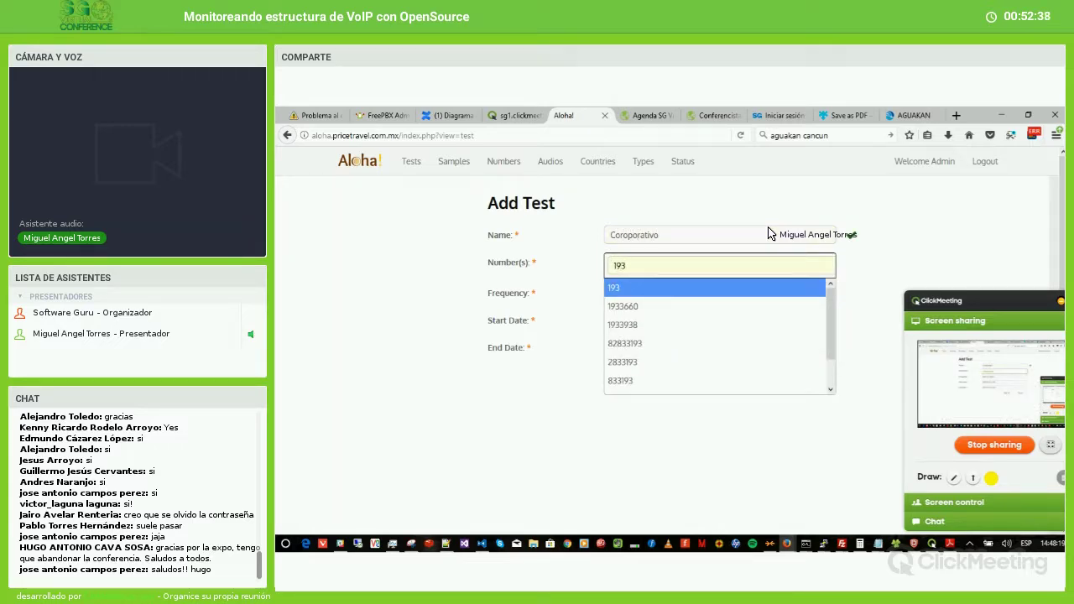
{"action": "key", "text": "Escape"}
{"action": "left_click", "coordinate": [752, 240]}
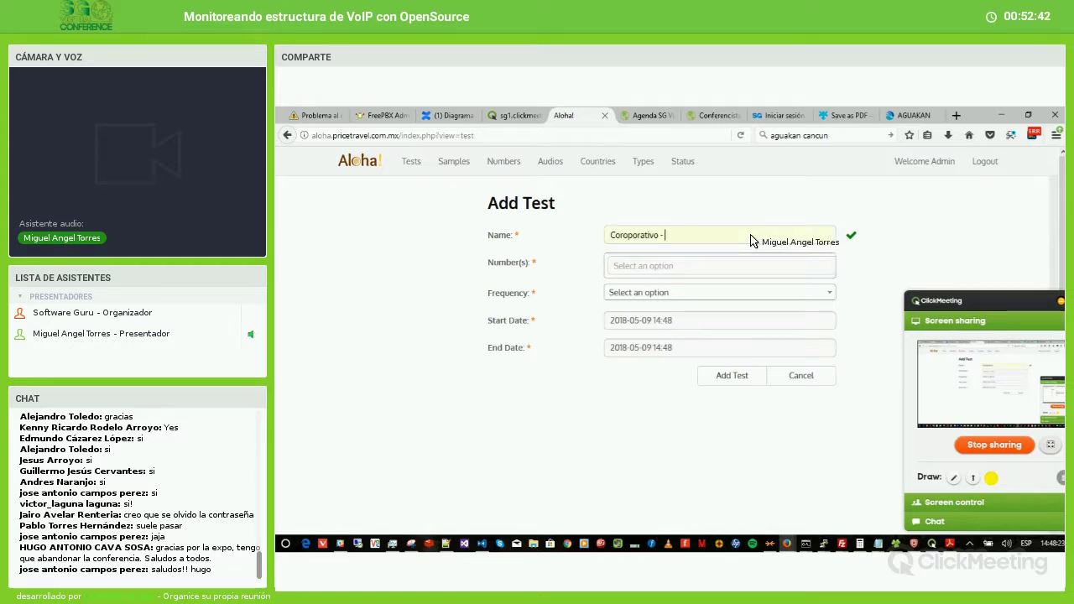
{"action": "type", "text": "SG"}
{"action": "key", "text": "Tab"}
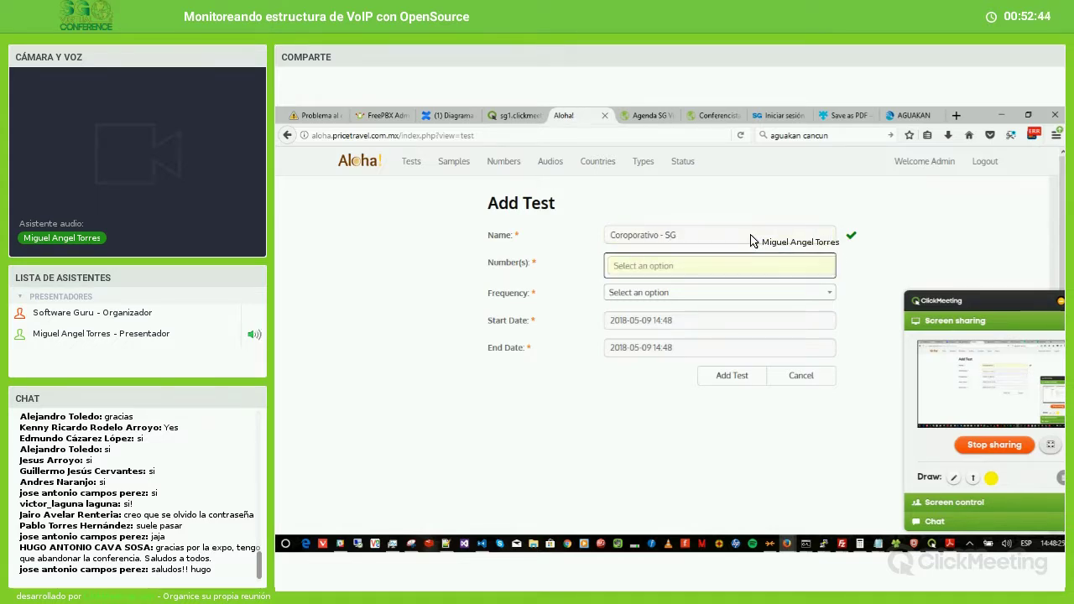
Step: Filter the new test's number choices by 193 and add the second match in the list
{"action": "left_click", "coordinate": [704, 263]}
{"action": "type", "text": "193"}
{"action": "key", "text": "Down"}
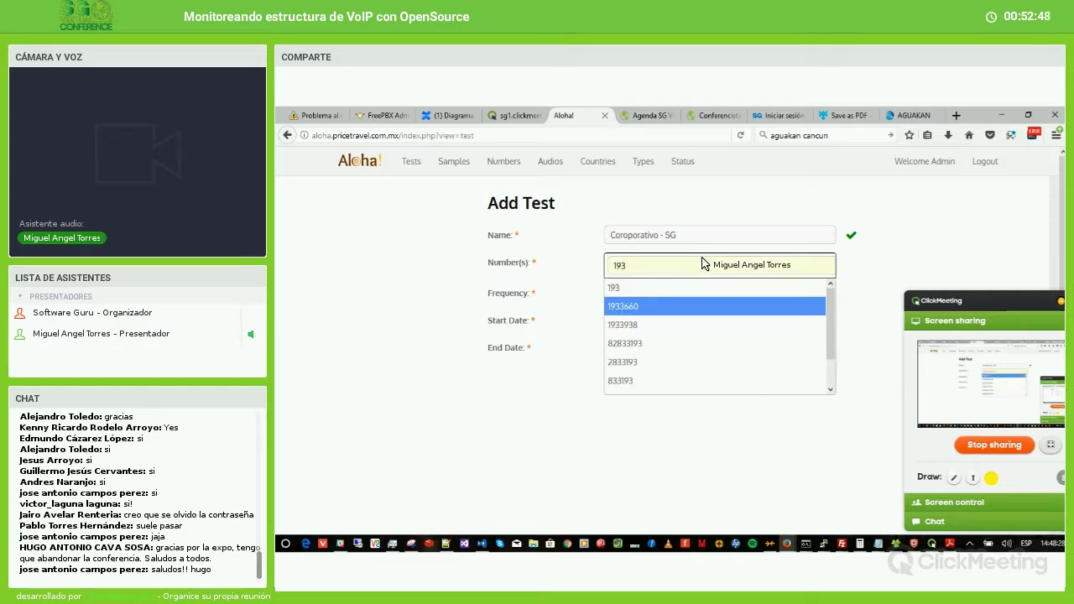
{"action": "key", "text": "Return"}
Step: Set the new test's frequency to None, submit it, and reload the test registry
{"action": "left_click", "coordinate": [680, 292]}
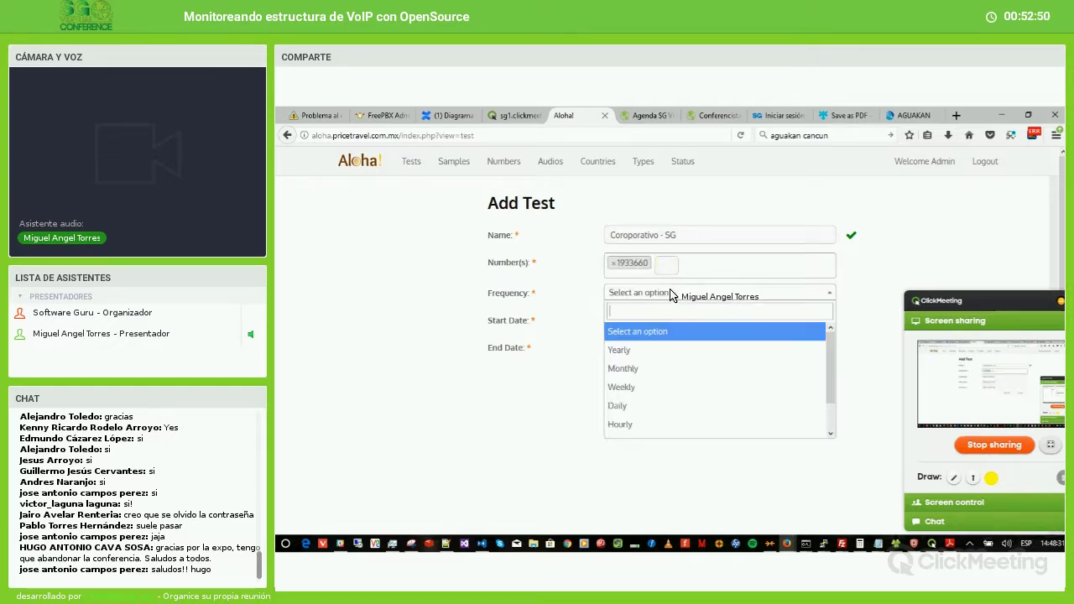
{"action": "scroll", "coordinate": [655, 407], "scroll_direction": "down", "scroll_amount": 1}
{"action": "left_click", "coordinate": [631, 427]}
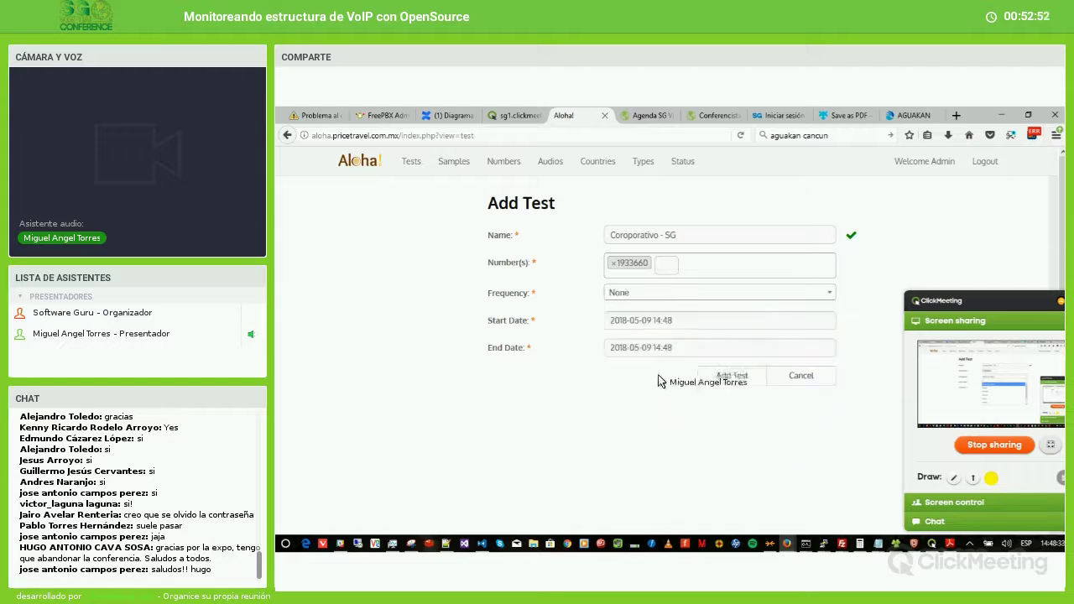
{"action": "left_click", "coordinate": [711, 378]}
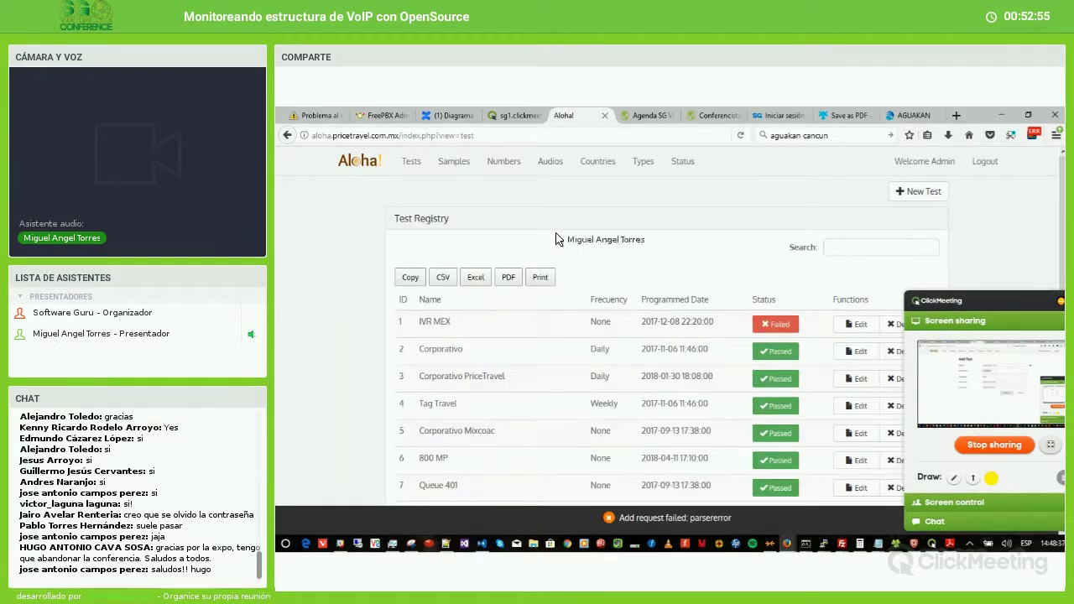
{"action": "left_click", "coordinate": [412, 162]}
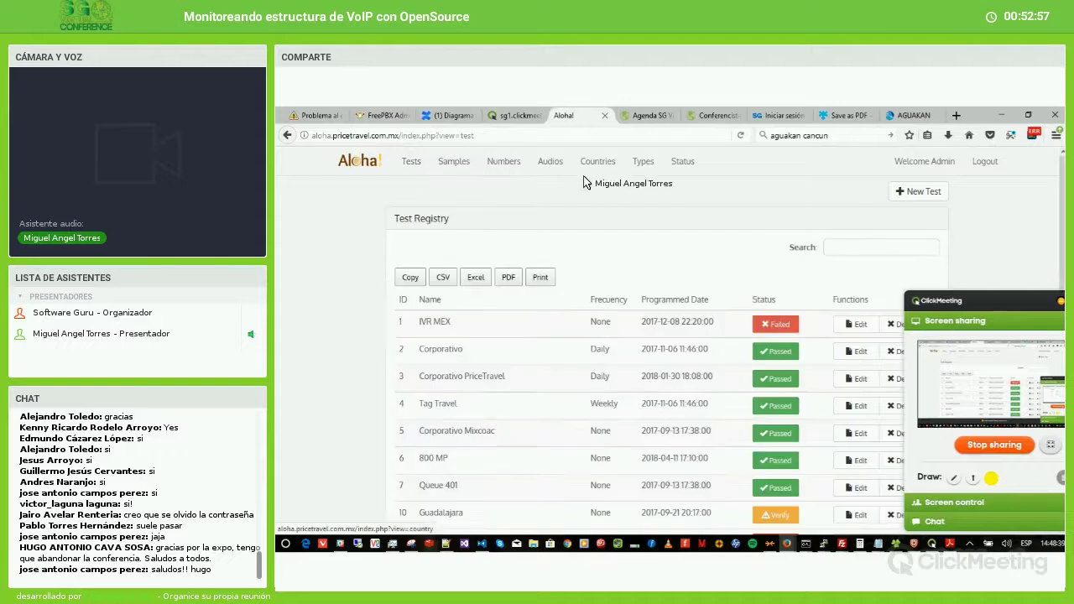
Step: Open the samples registry and play sample 3095's tape, followed by its IVR audio, pausing the latter partway through
{"action": "left_click", "coordinate": [455, 160]}
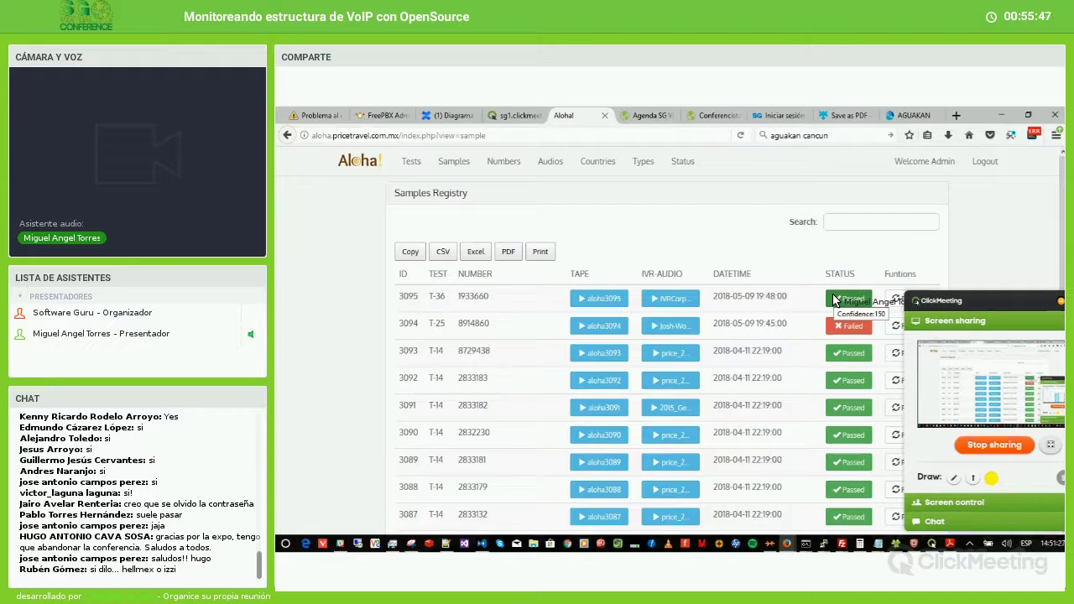
{"action": "left_click", "coordinate": [620, 299]}
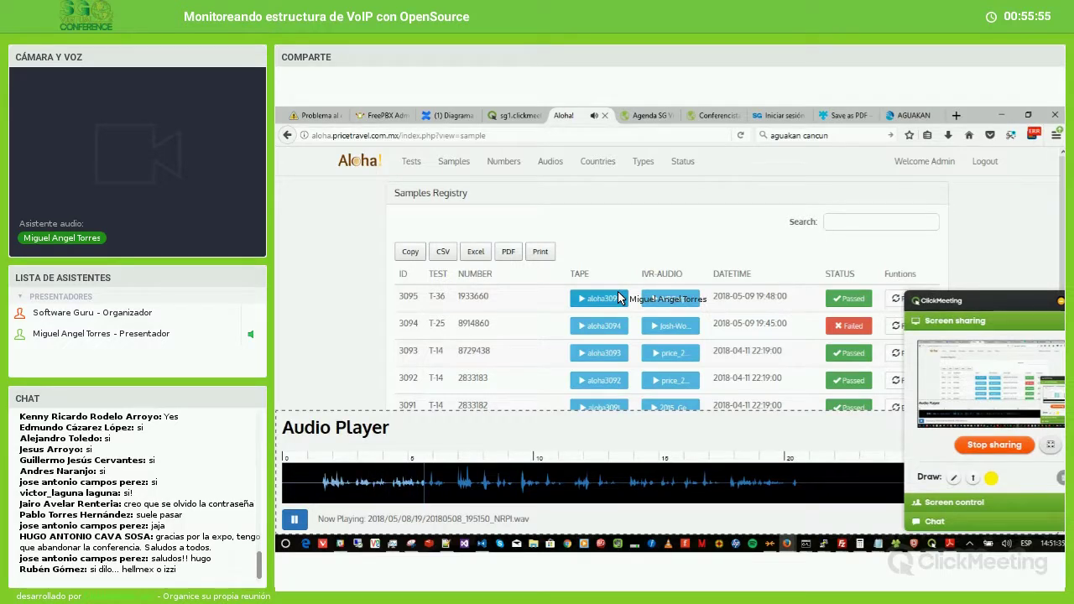
{"action": "left_click", "coordinate": [653, 297]}
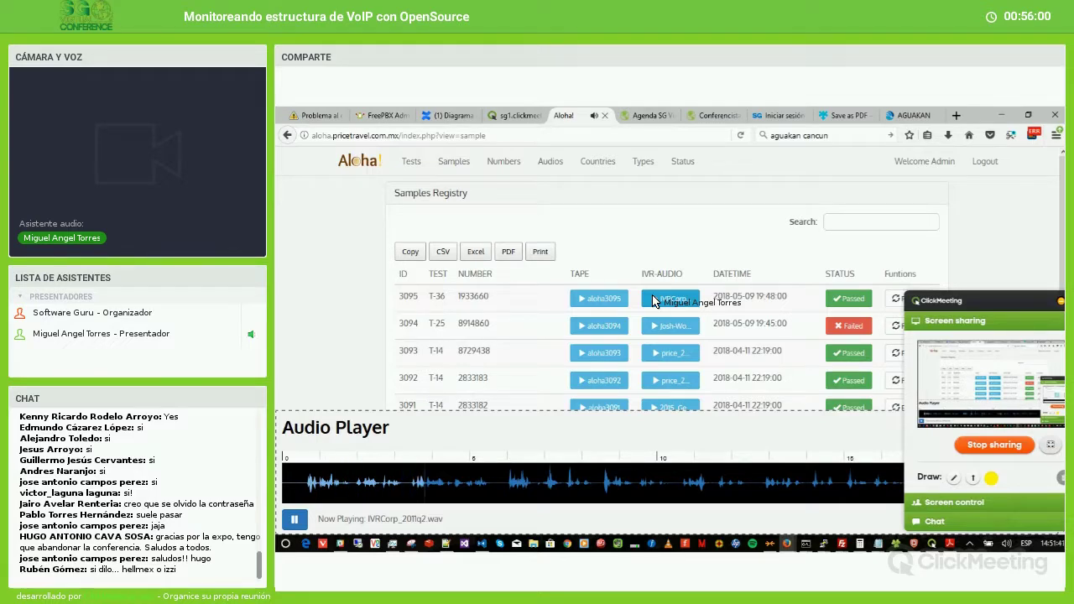
{"action": "left_click", "coordinate": [295, 519]}
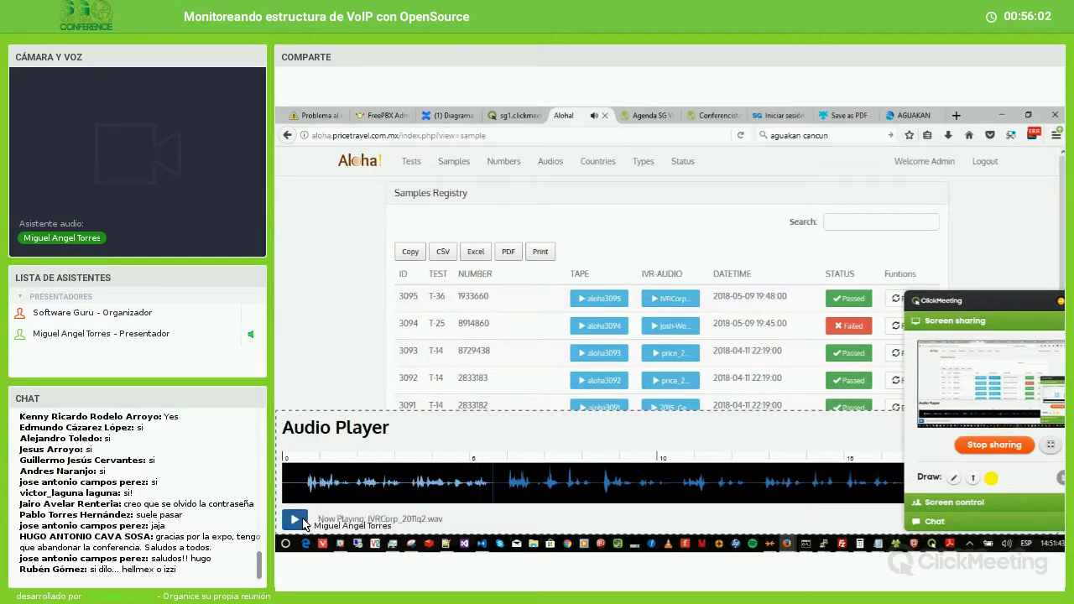
Step: Switch to the ClickMeeting session and show the "Monitoreando infraestructura de VoIP con OpenSource.pdf" presentation
{"action": "left_click", "coordinate": [514, 115]}
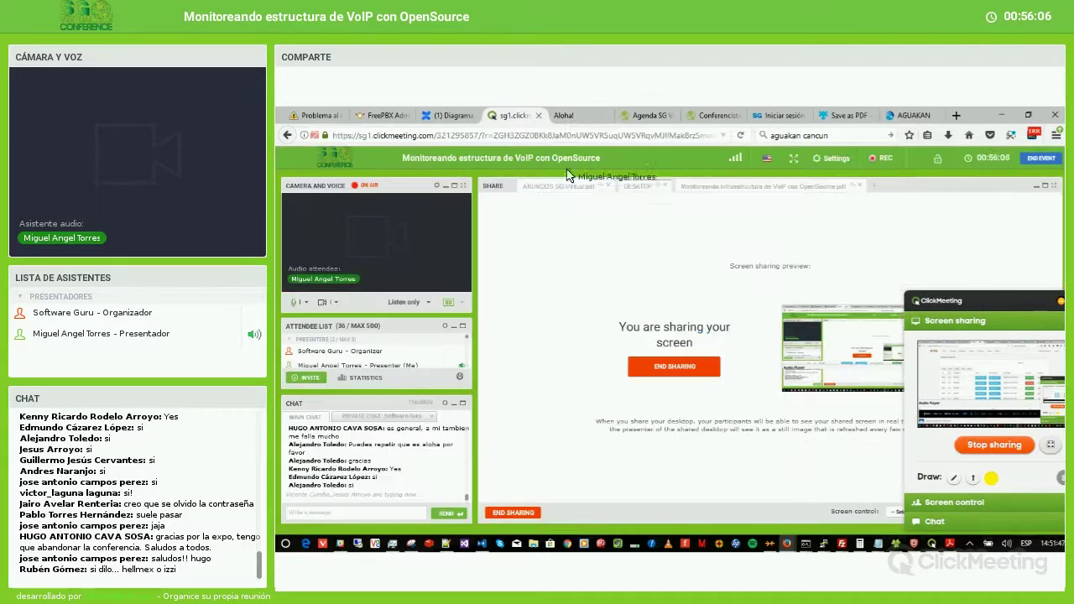
{"action": "left_click", "coordinate": [760, 186]}
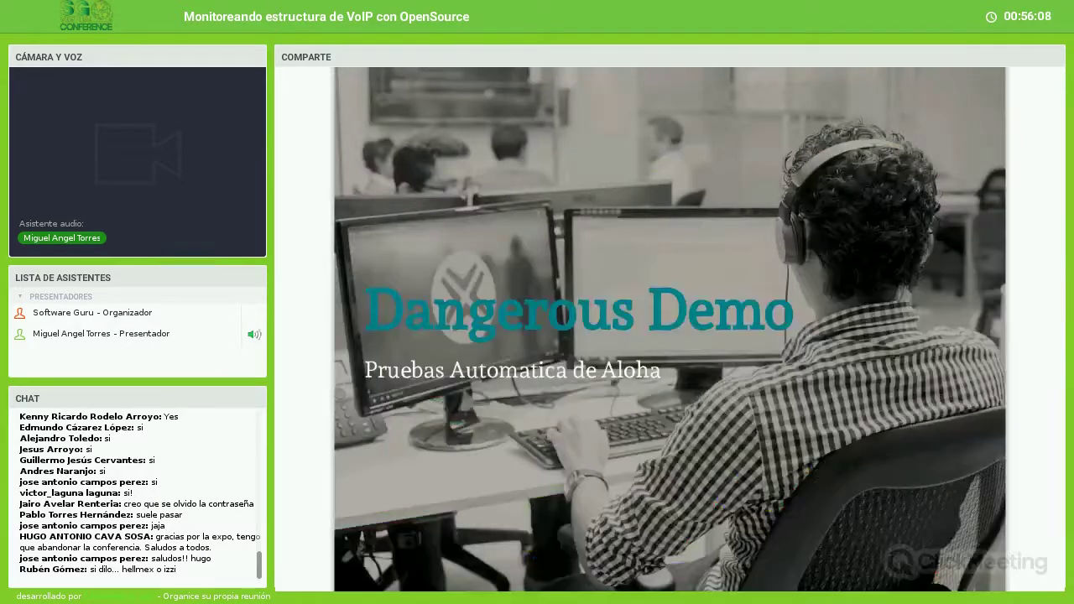